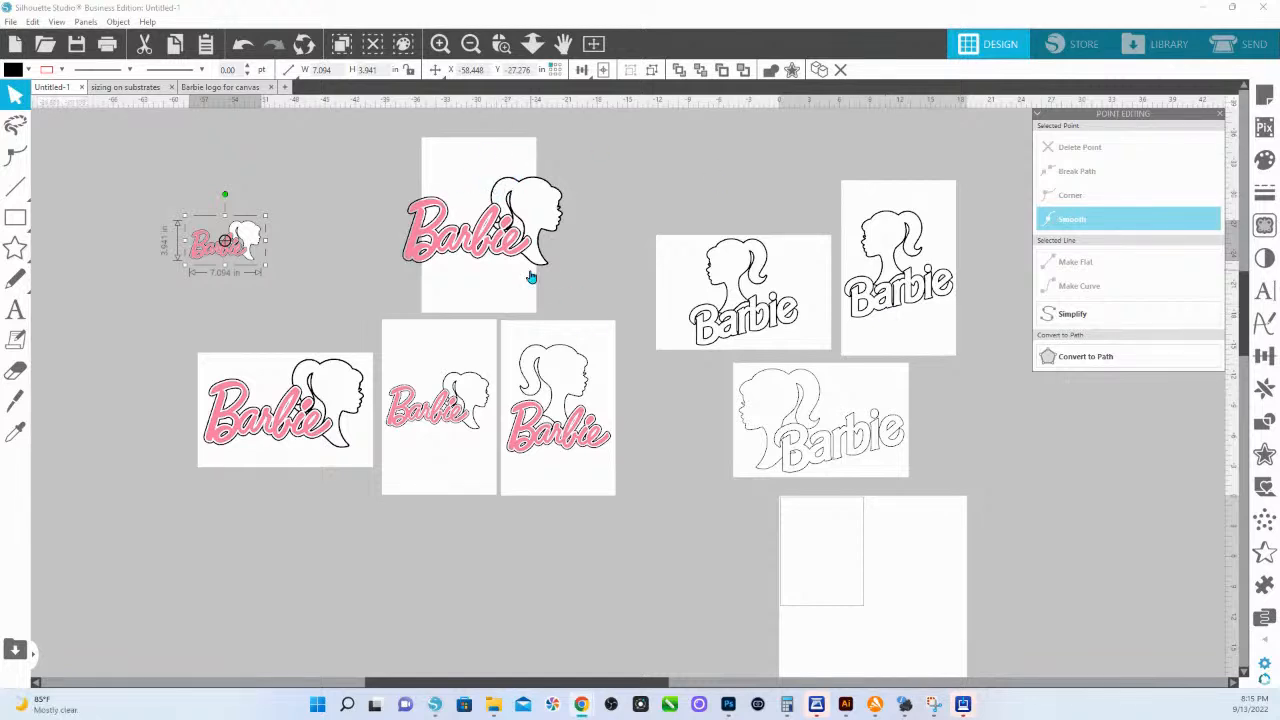
Group the pieces of the large Barbie logo over the blank portrait sheet and move it up and left off the sheet
drag(360, 171, 577, 289)
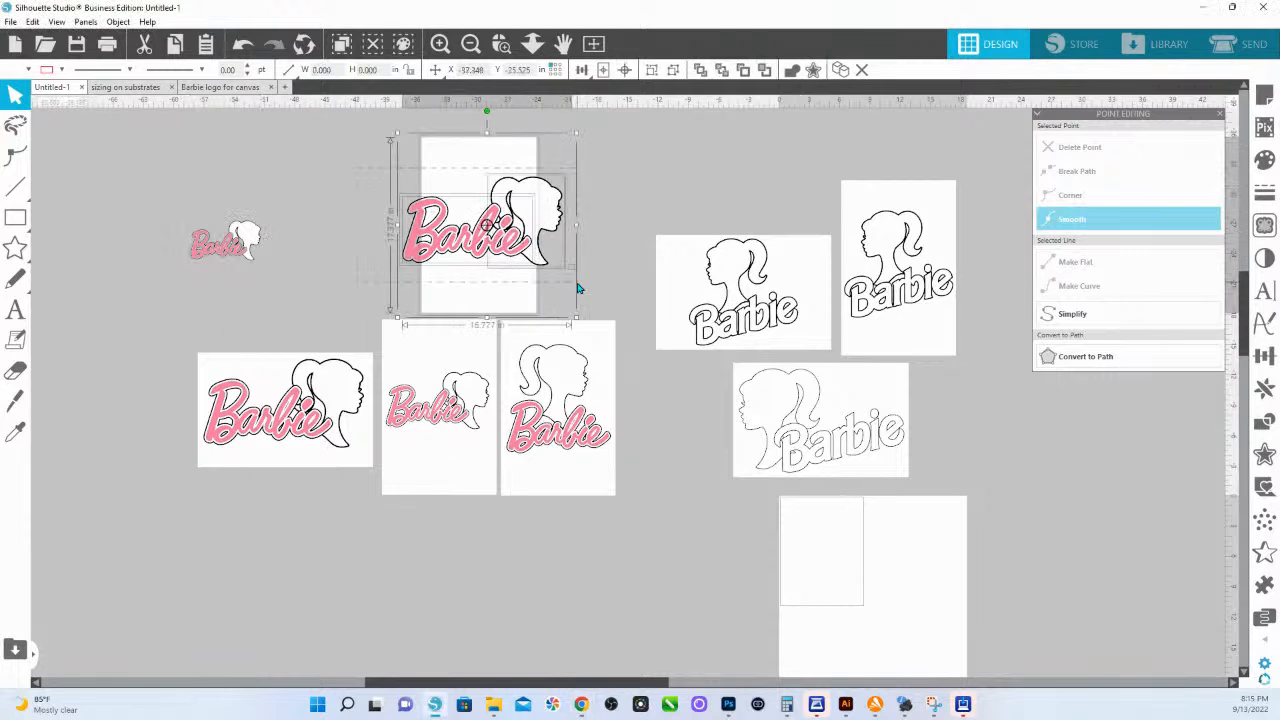
click(505, 180)
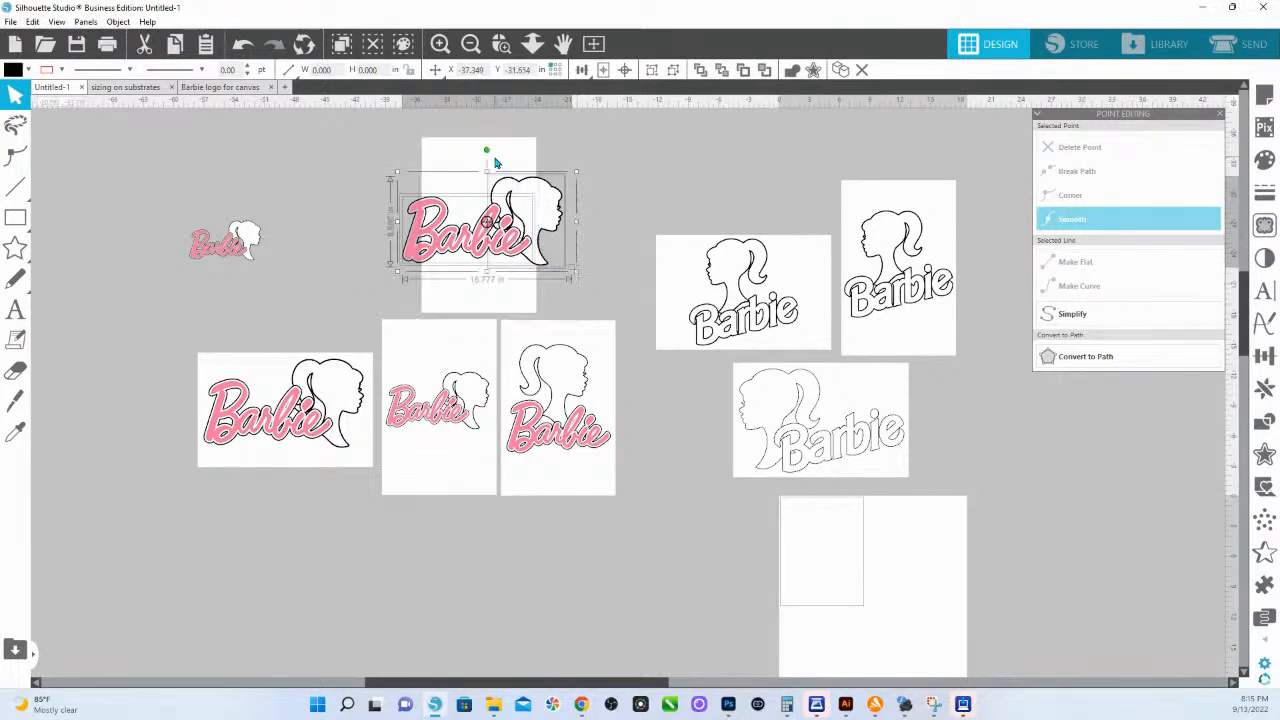
key(ctrl+g)
drag(521, 203, 400, 137)
Examine the landscape sheet, its neighbouring portrait sheets and the blank portrait sheet up close
click(361, 368)
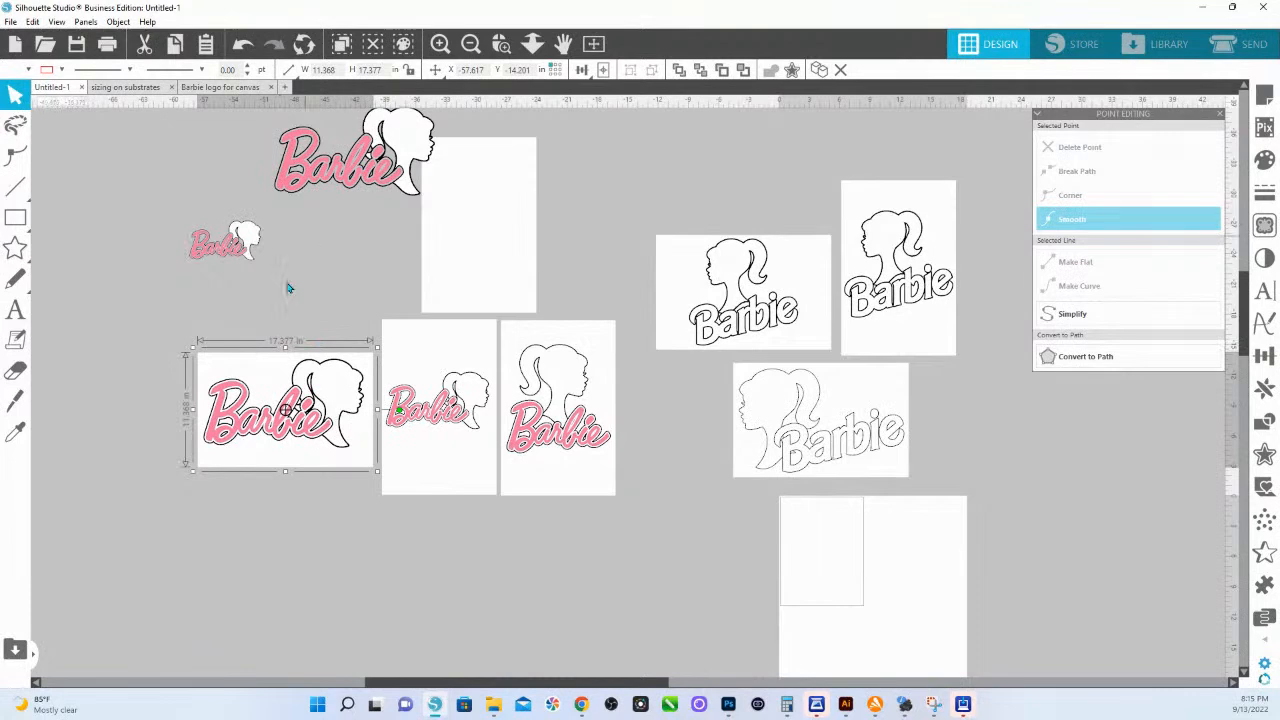
click(501, 43)
drag(85, 263, 616, 479)
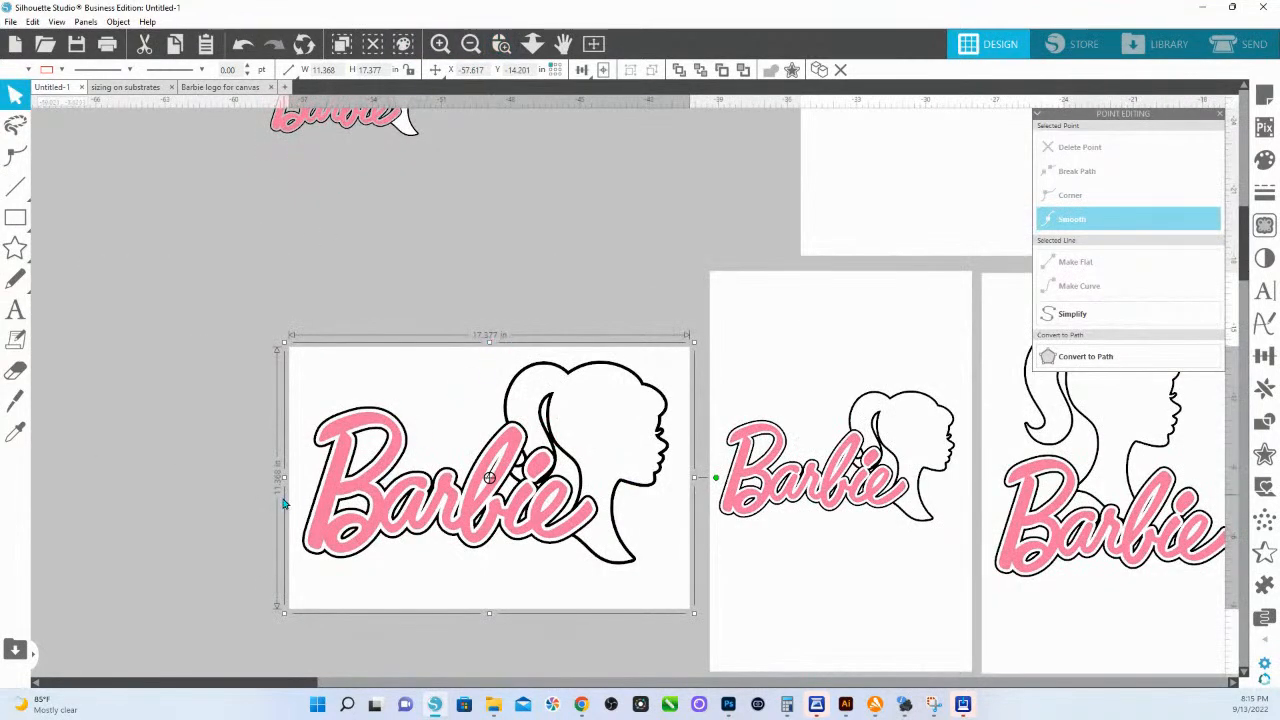
key(space)
drag(725, 238, 460, 461)
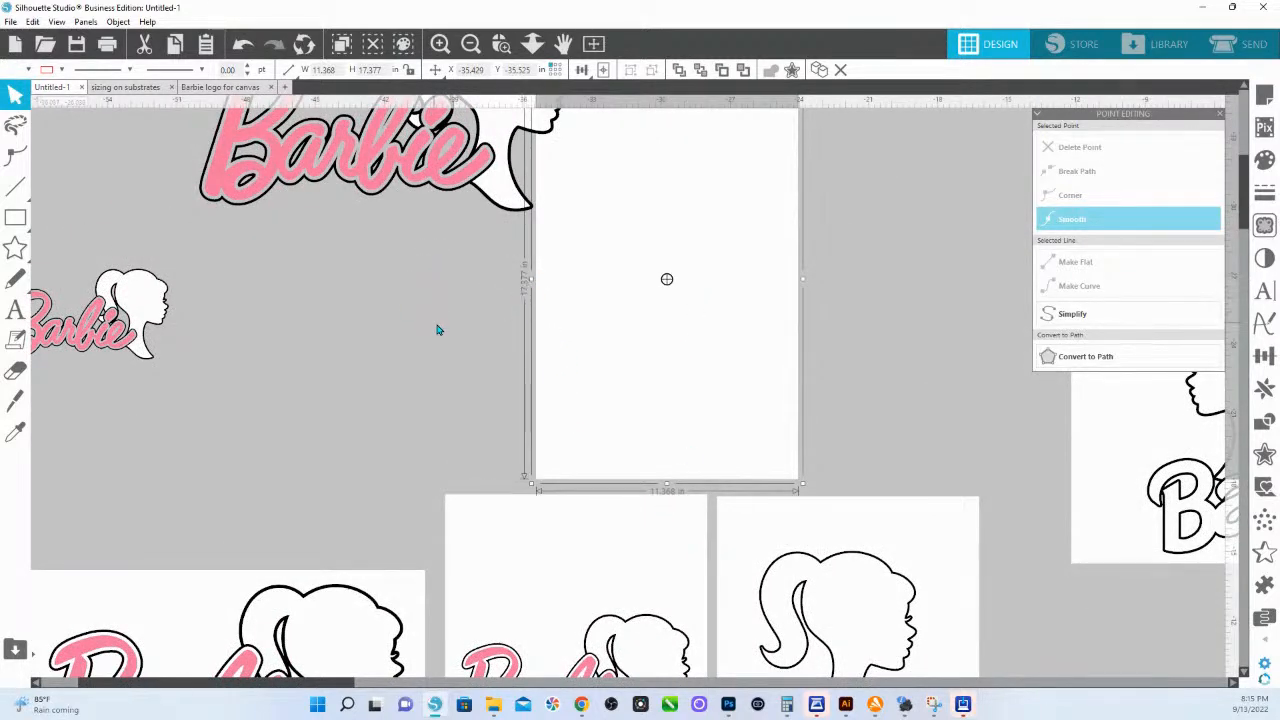
scroll(434, 326, up, 2)
scroll(438, 243, down, 1)
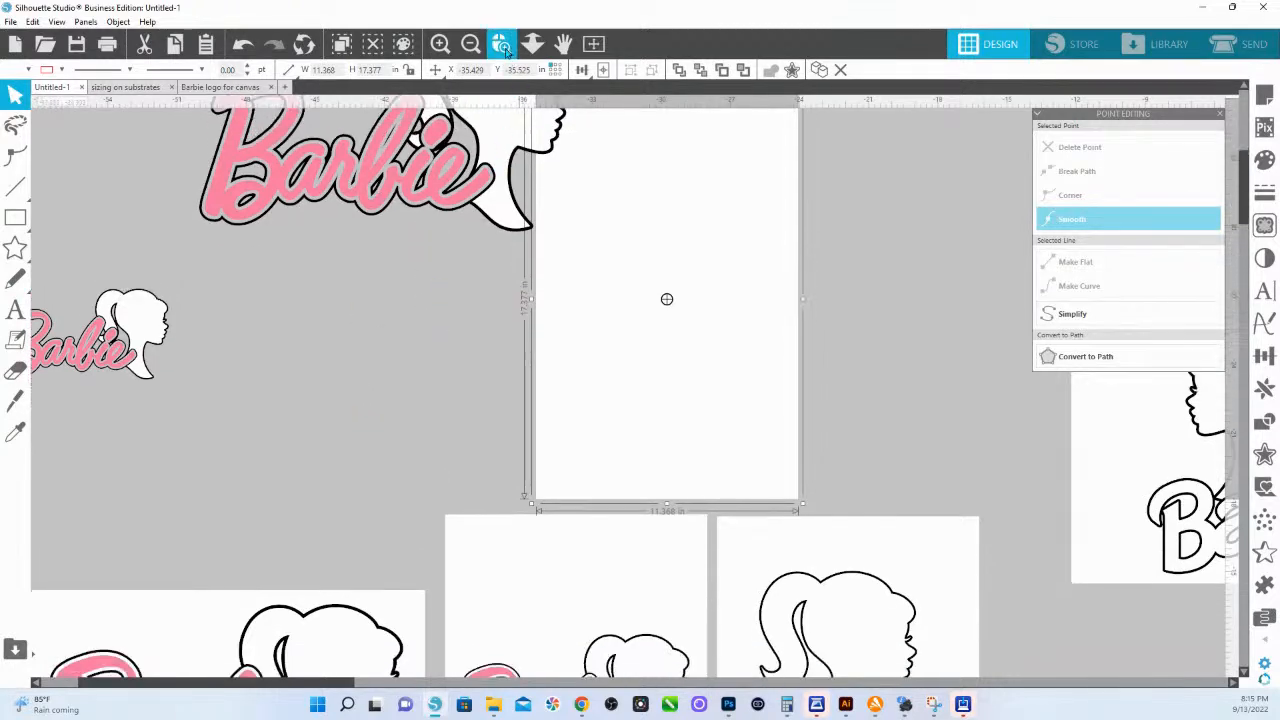
click(532, 43)
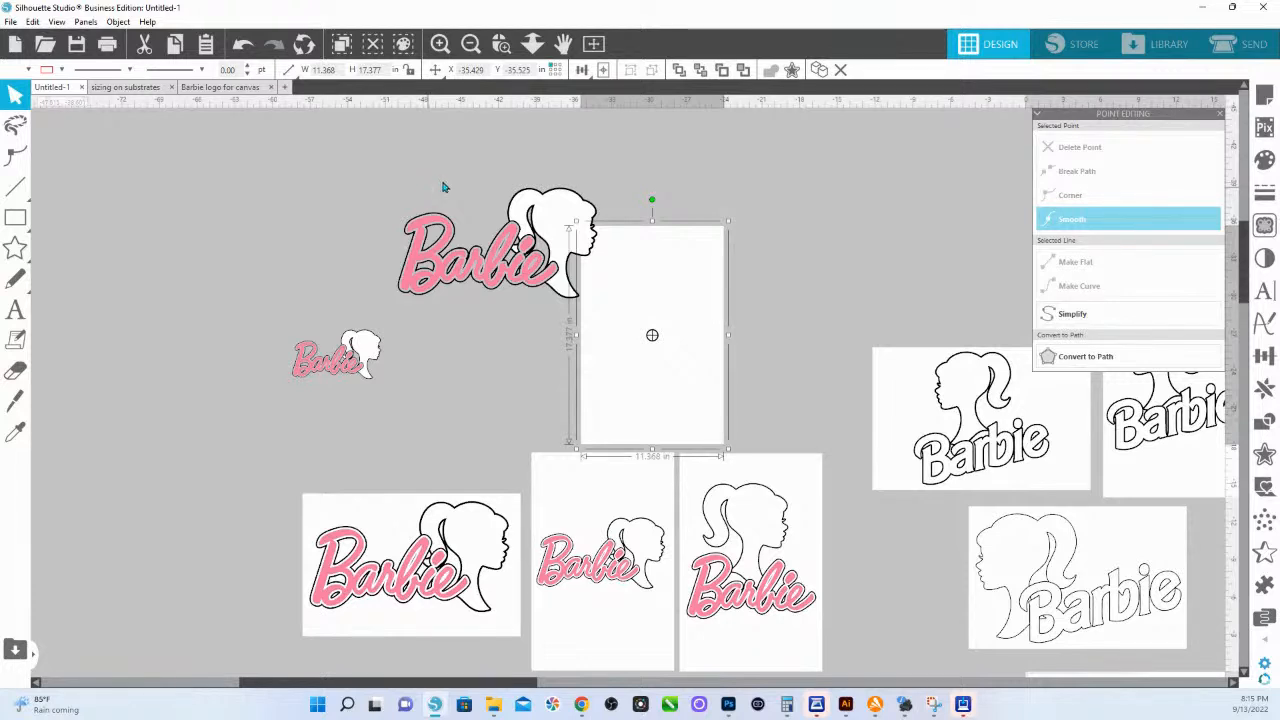
Move the large Barbie logo back over the blank portrait sheet, roughly centred on it
drag(408, 171, 605, 300)
drag(550, 265, 708, 338)
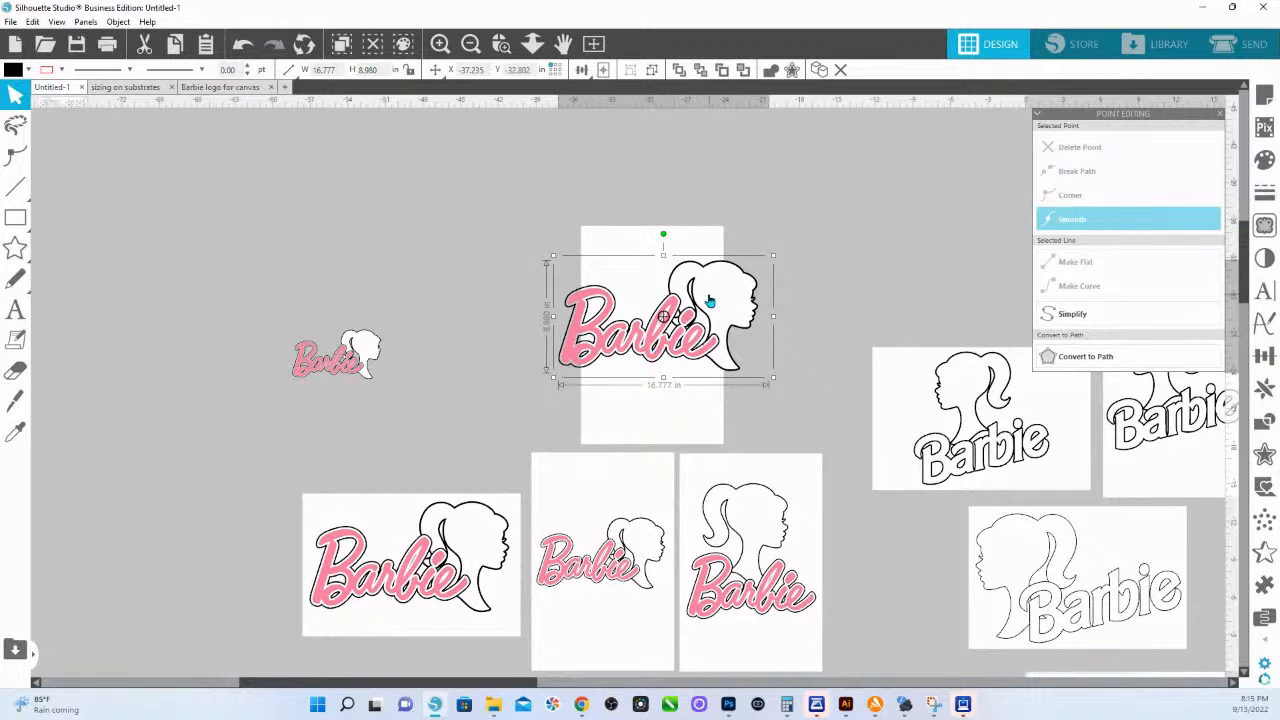
drag(708, 300, 713, 310)
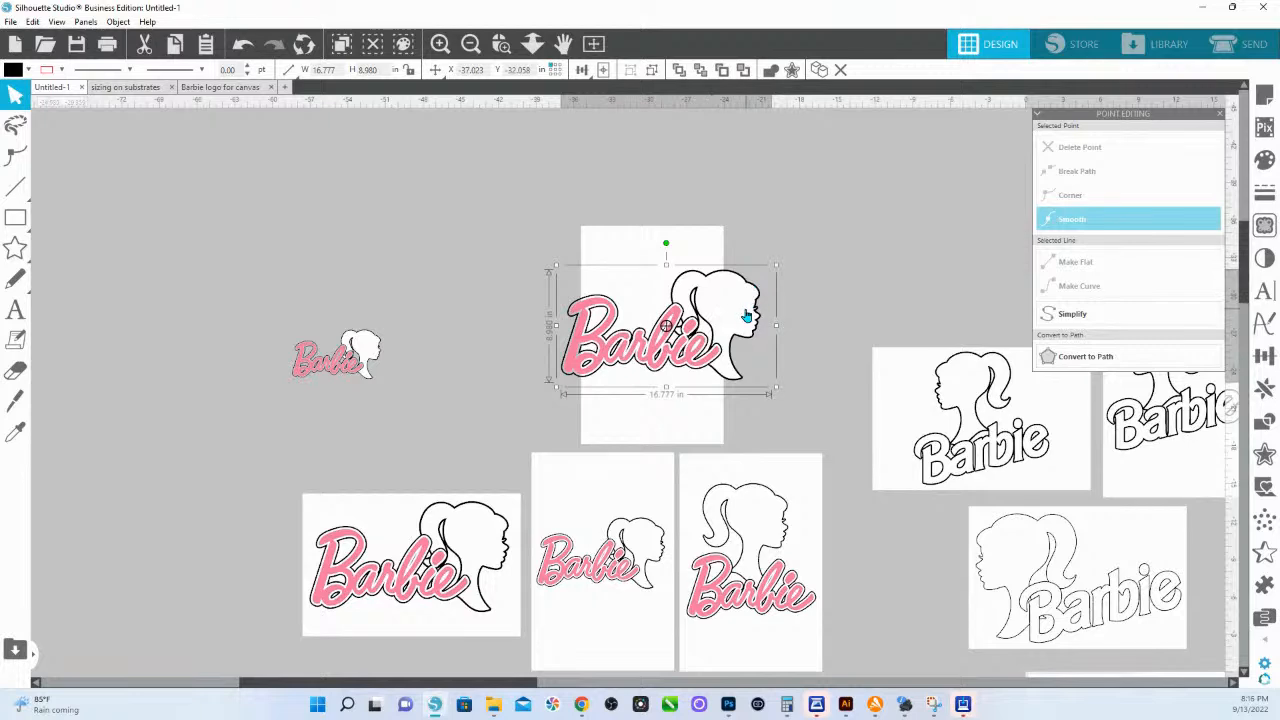
Draw a rectangle about 10.3 by 10.9 in around the stacked Barbie logo and move it to the empty area left of the sheets
scroll(626, 491, down, 2)
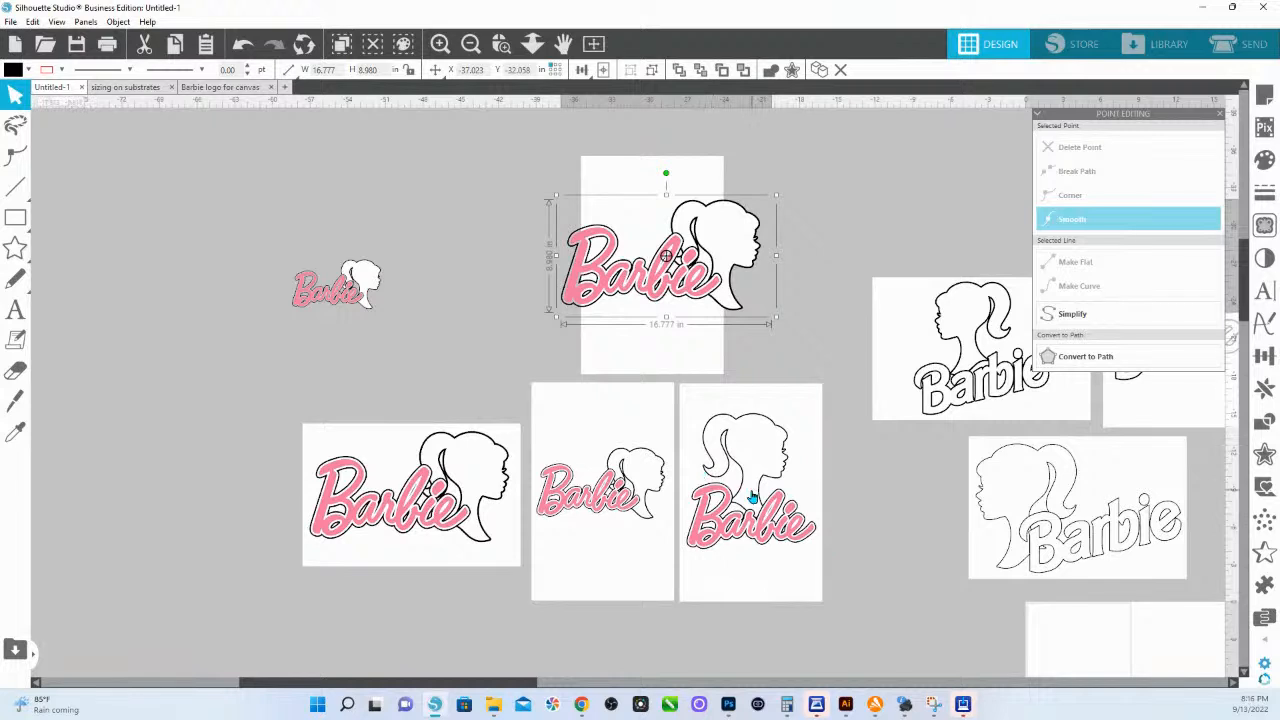
click(15, 217)
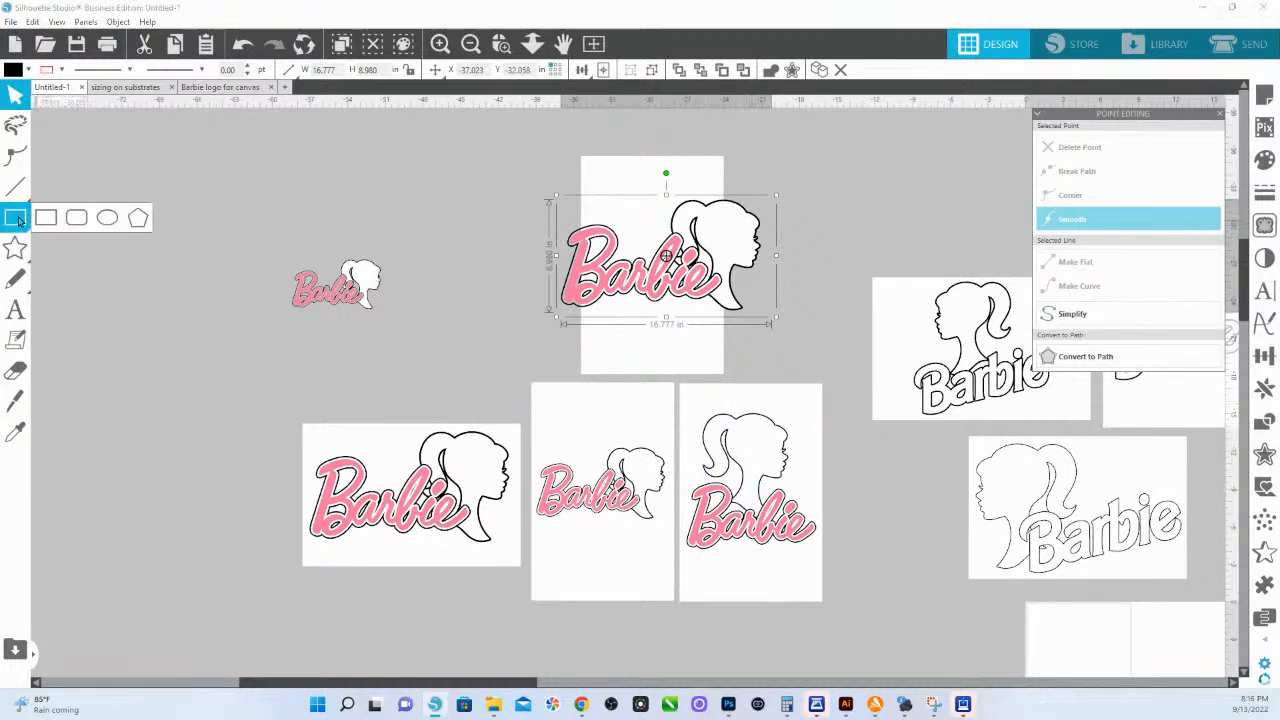
mouse_move(693, 450)
mouse_down()
mouse_move(793, 533)
mouse_move(814, 523)
mouse_move(815, 551)
mouse_move(775, 550)
mouse_up()
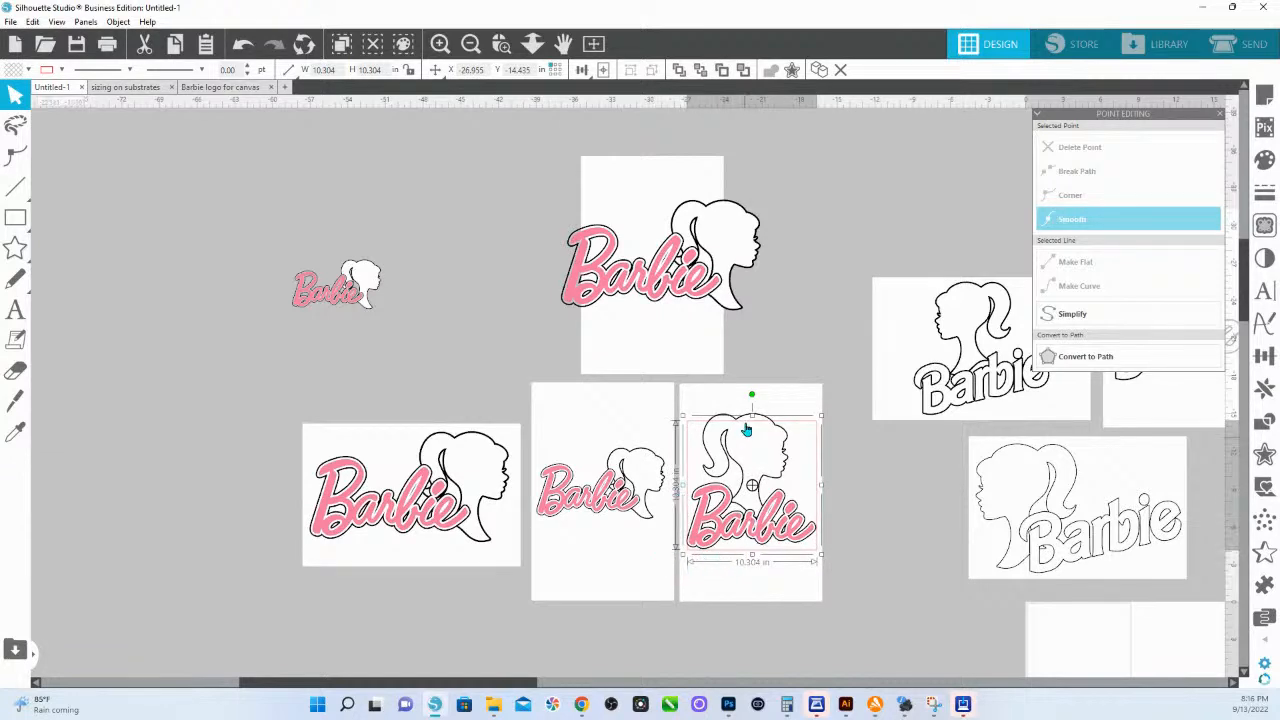
drag(753, 418, 751, 413)
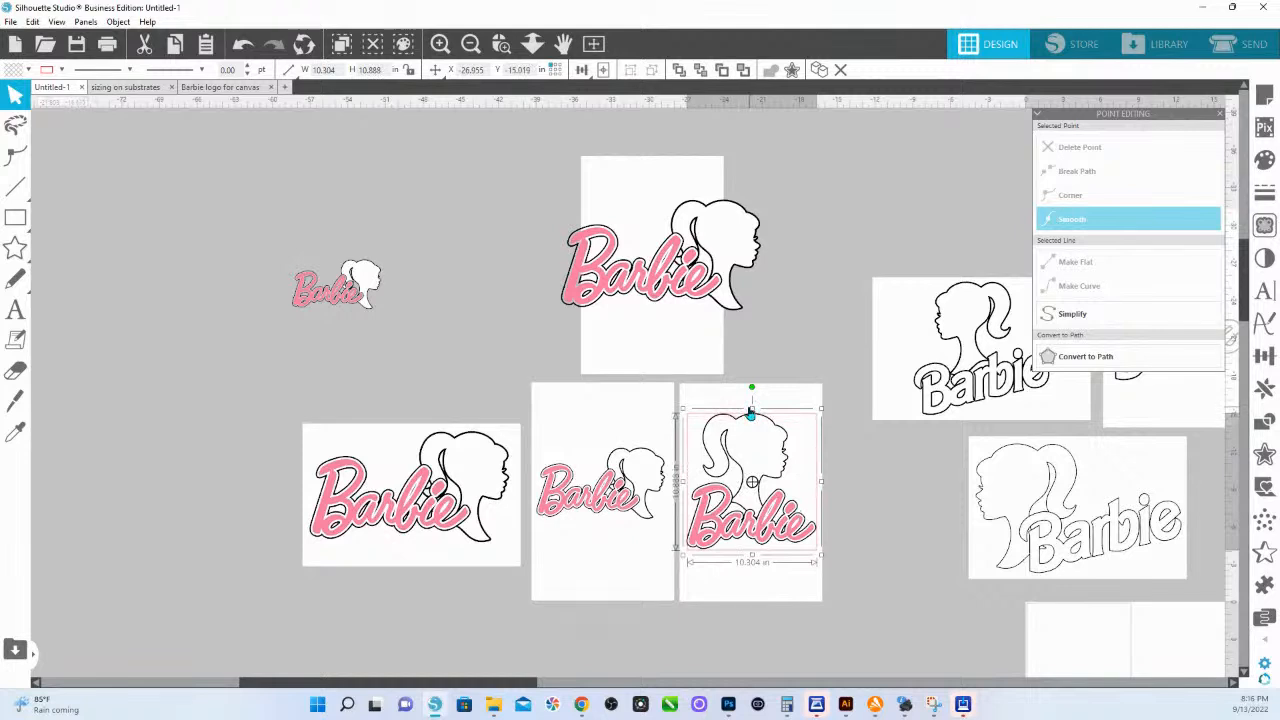
click(797, 334)
click(793, 424)
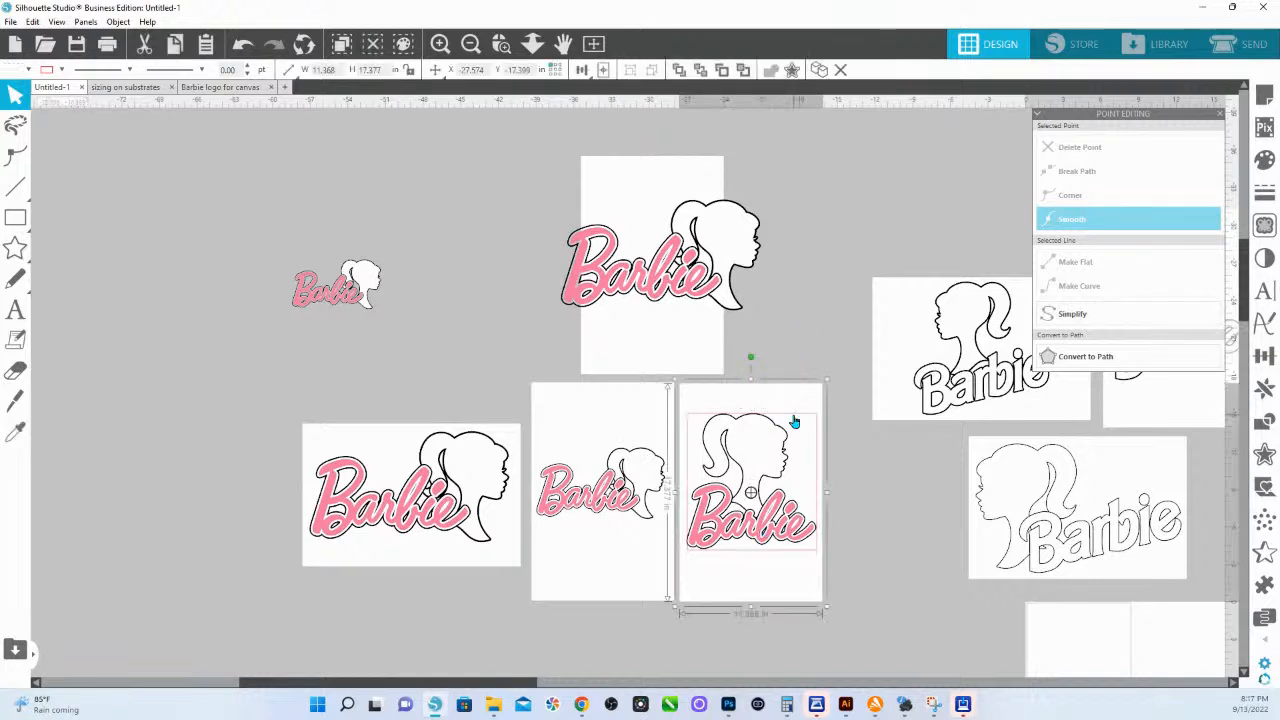
drag(793, 424, 177, 477)
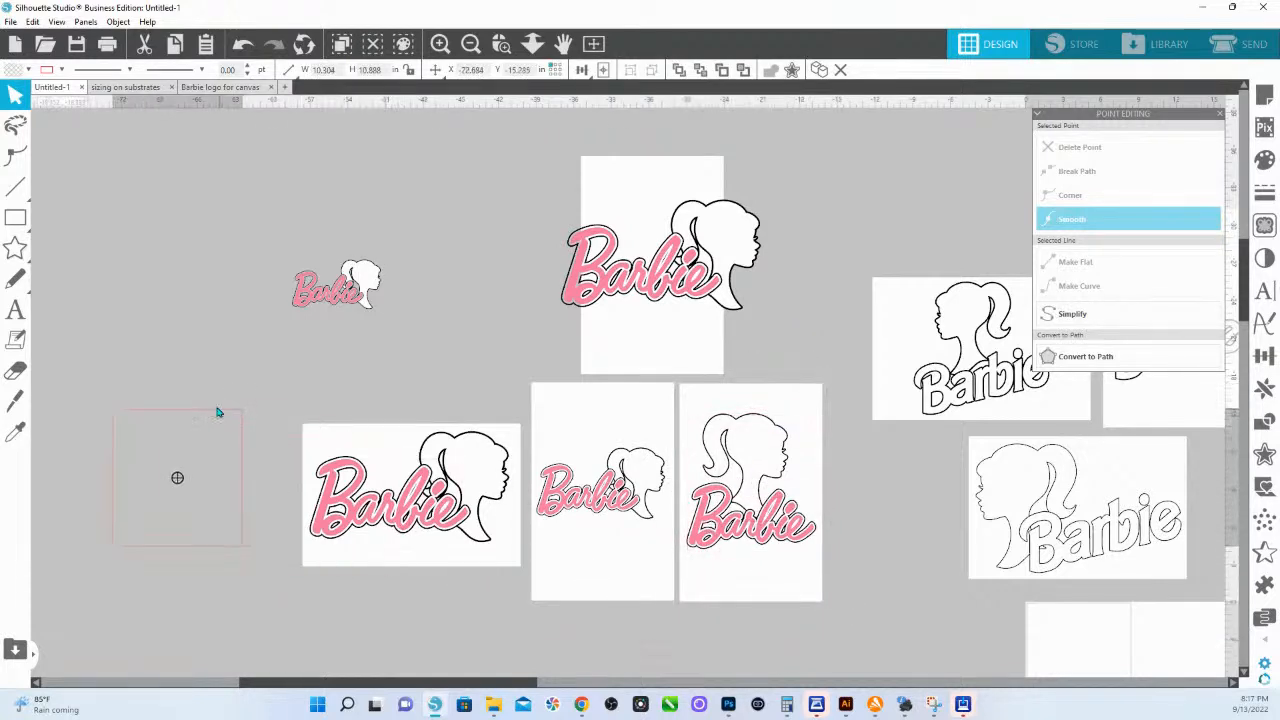
click(254, 420)
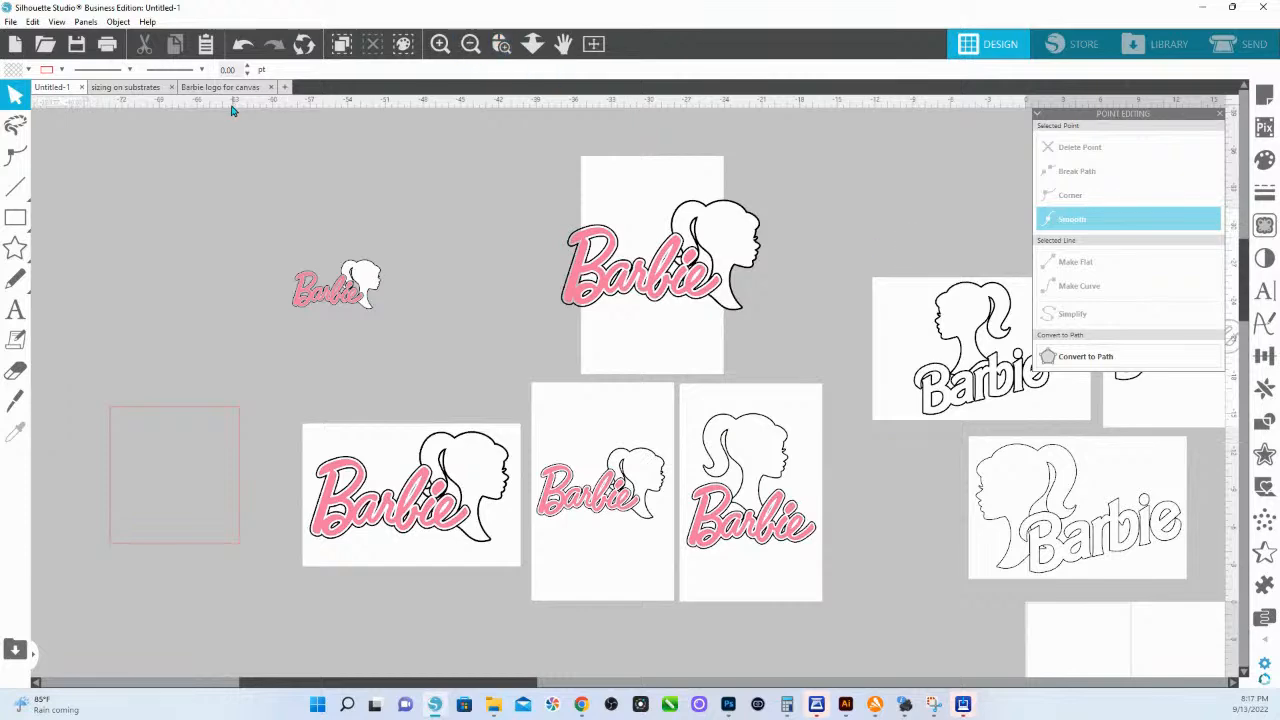
Open the "sizing on substrates" document and move both pink shirts with their logos off the white mock-up background onto the empty canvas
click(137, 88)
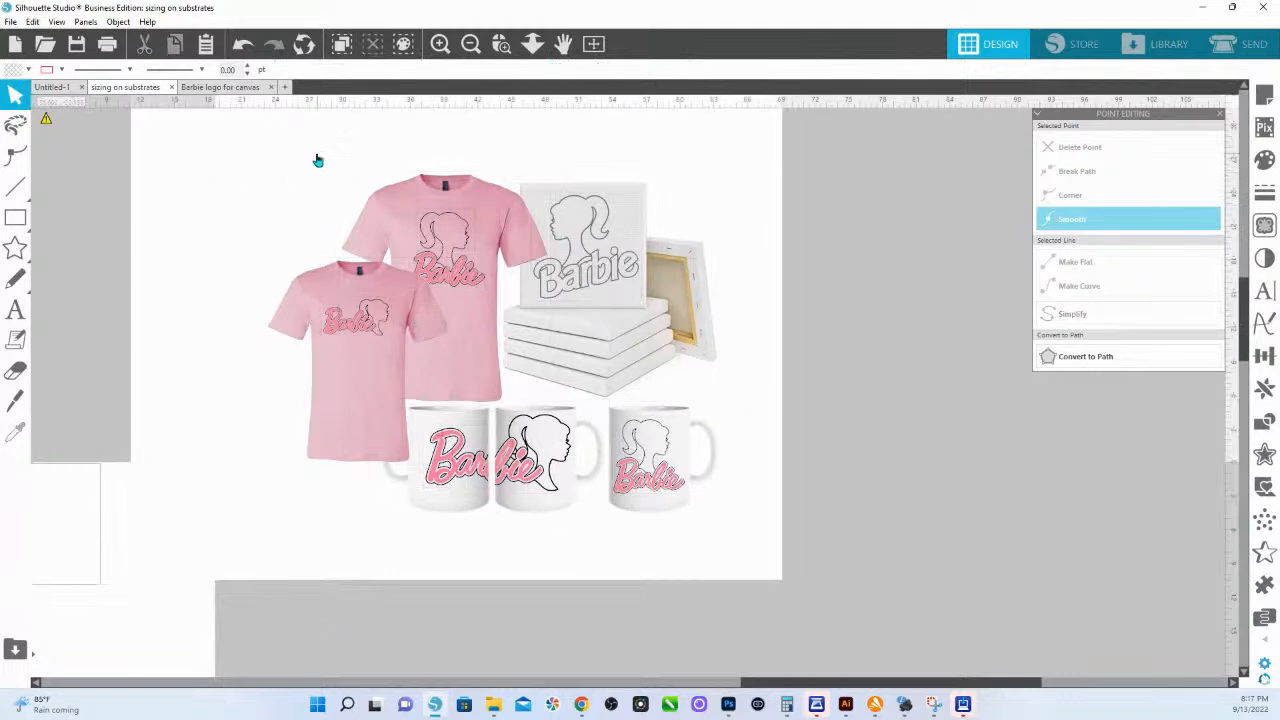
click(430, 335)
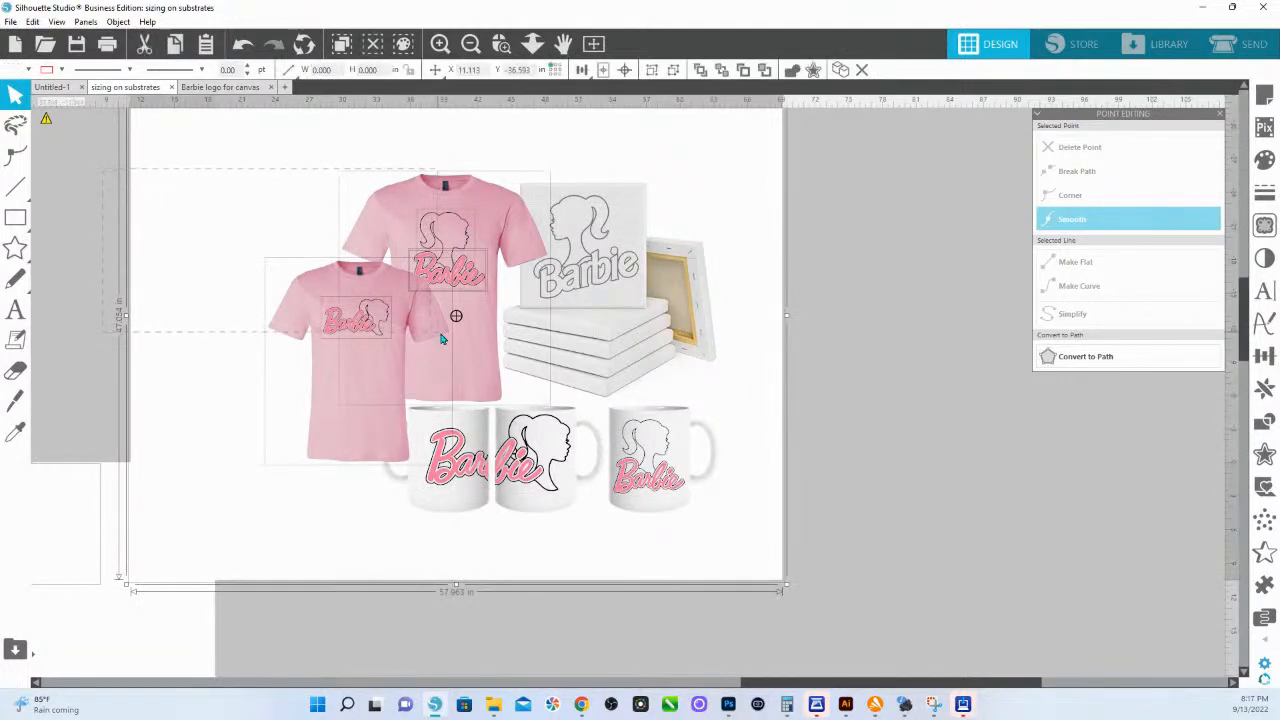
drag(391, 325, 455, 476)
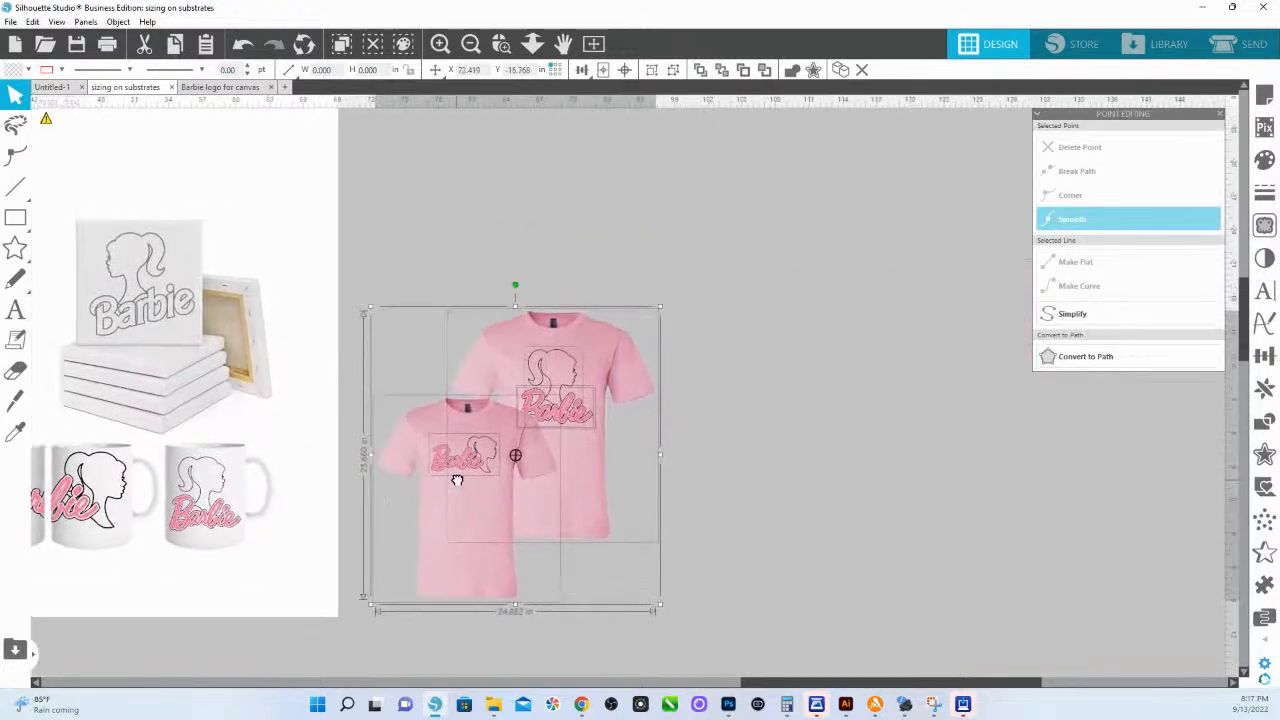
click(707, 327)
Group the silhouette and Barbie lettering on the larger pink shirt into one design
click(592, 378)
drag(738, 456, 546, 328)
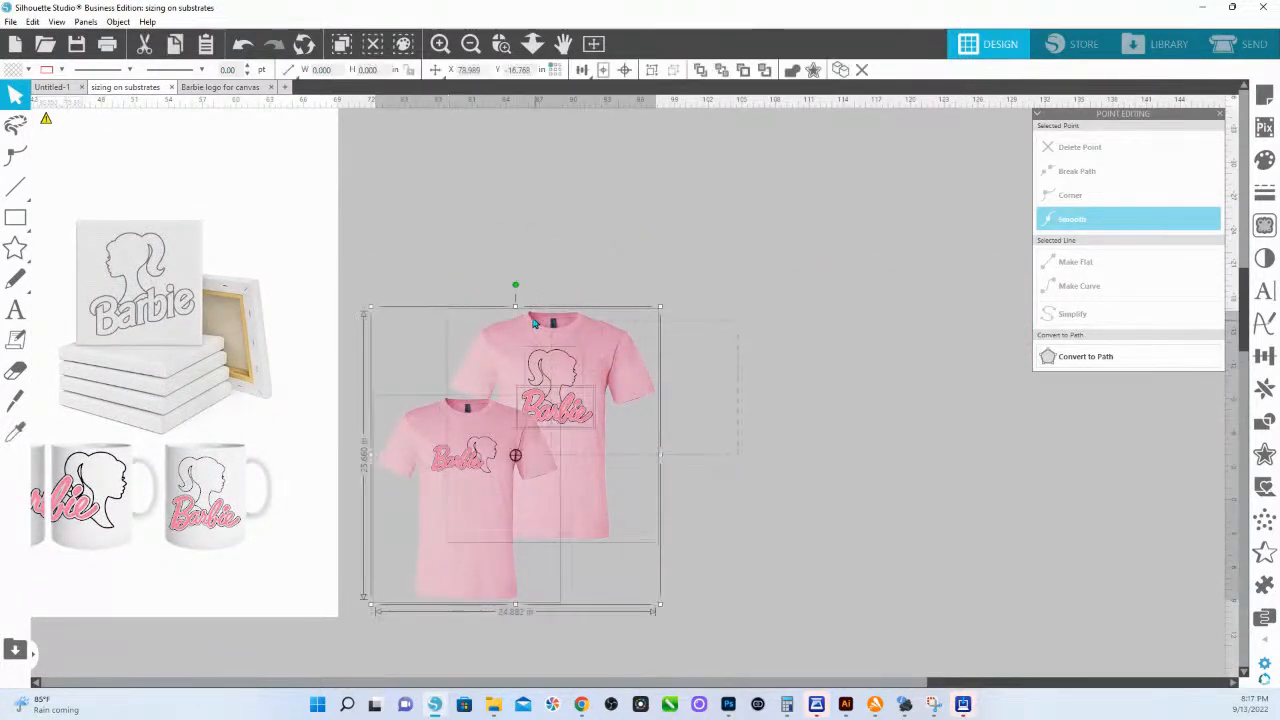
shift+click(524, 437)
shift+click(572, 463)
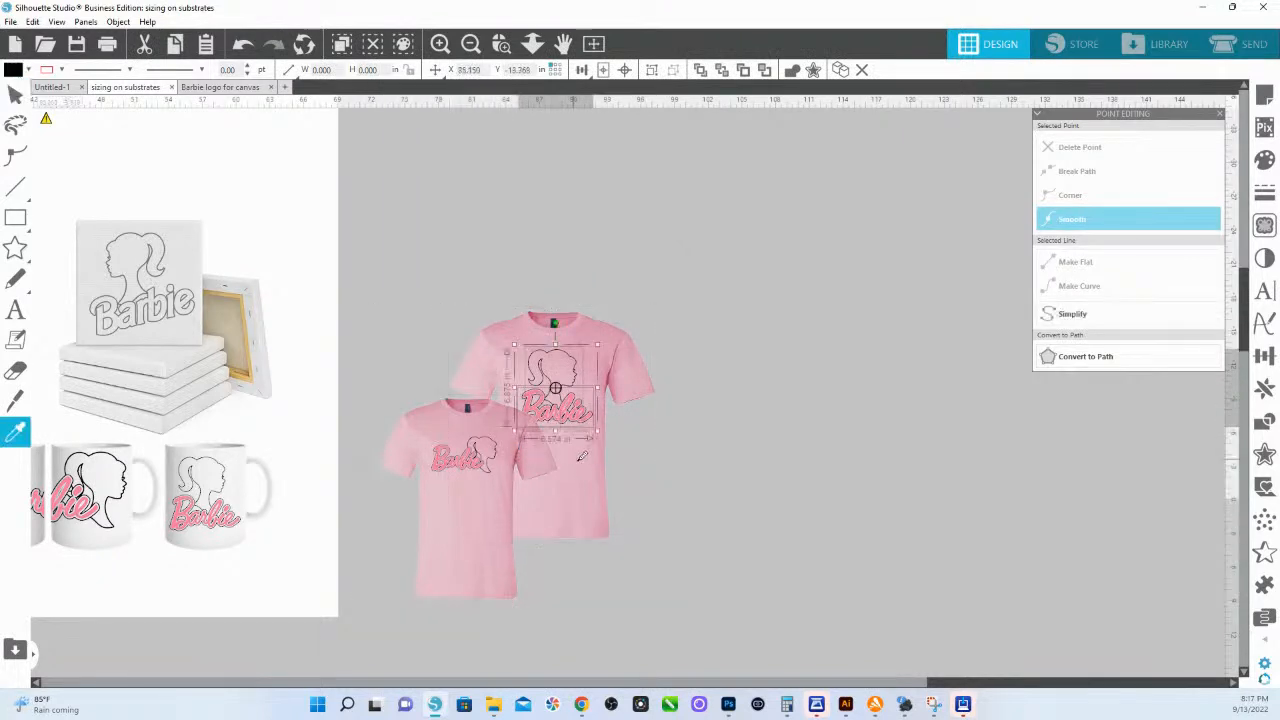
key(ctrl+z)
key(ctrl+z)
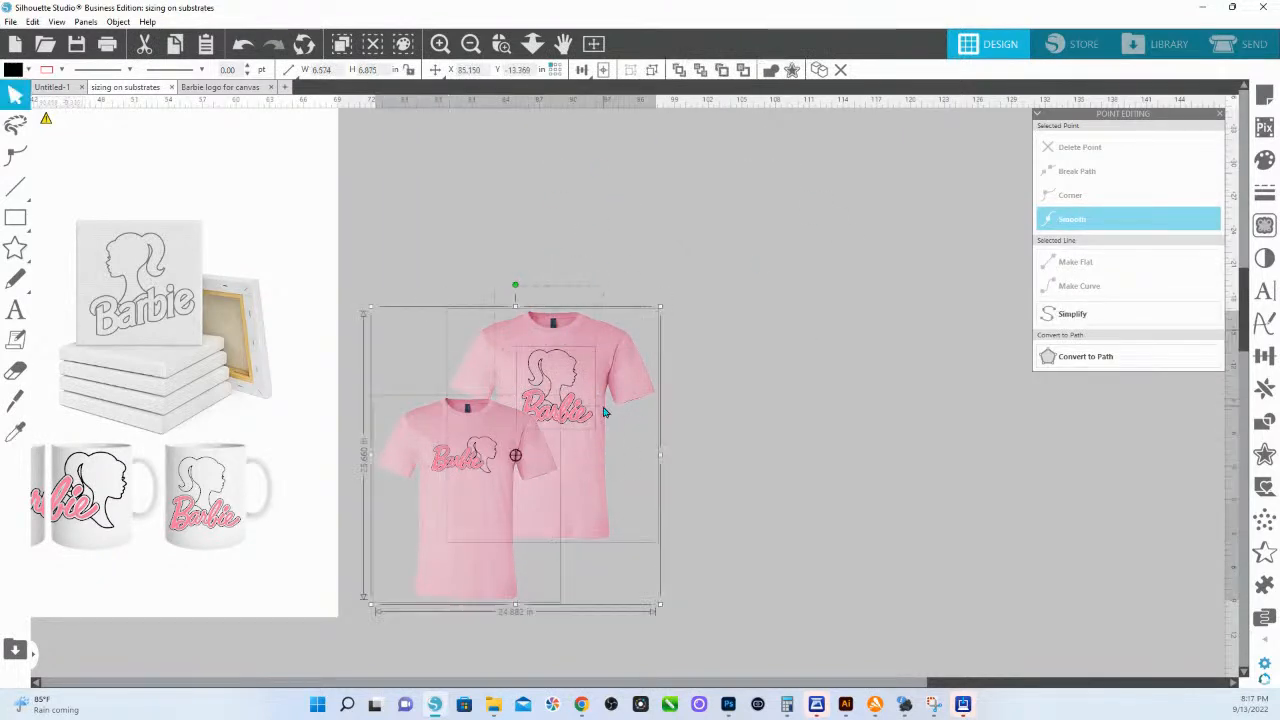
Separate the overlapping shirts by placing the larger shirt and its logo side by side with the smaller one
drag(765, 418, 668, 447)
click(501, 43)
drag(400, 383, 863, 566)
drag(288, 387, 692, 336)
click(532, 45)
drag(584, 368, 579, 335)
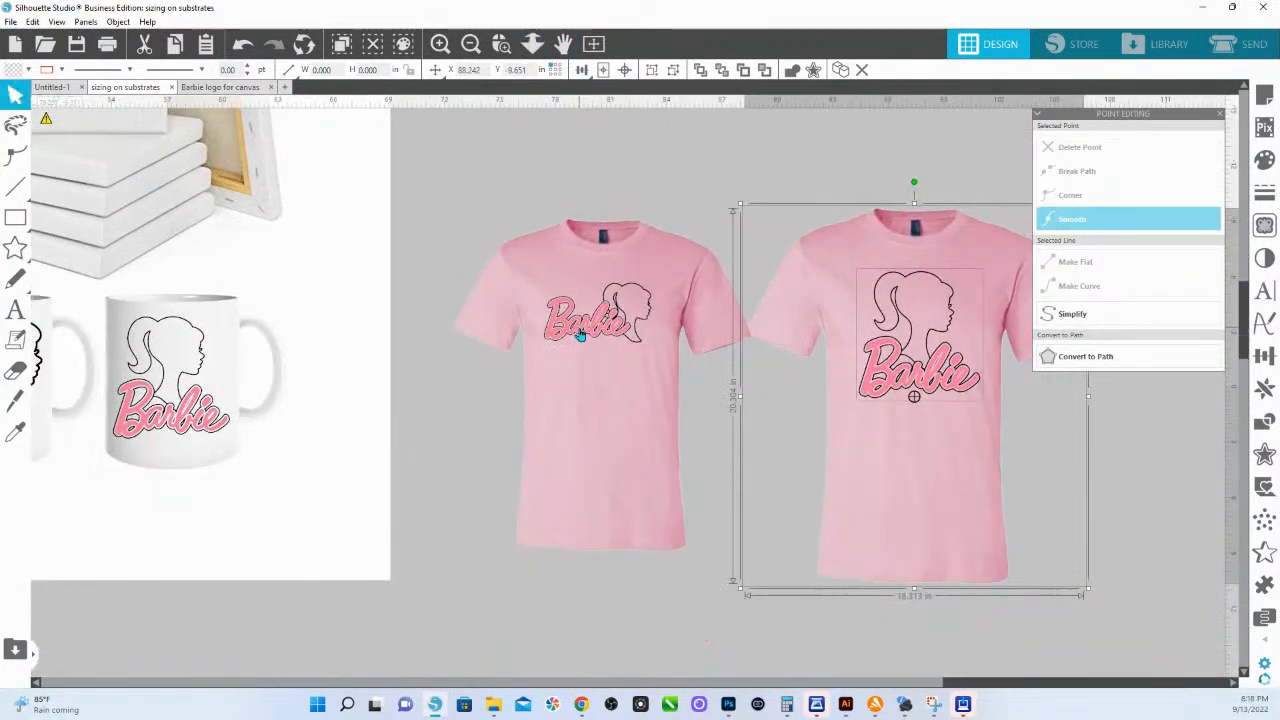
Resize the horizontal Barbie logo on the smaller shirt to about 10.6 in wide and shift it left, partly off the shirt
click(620, 300)
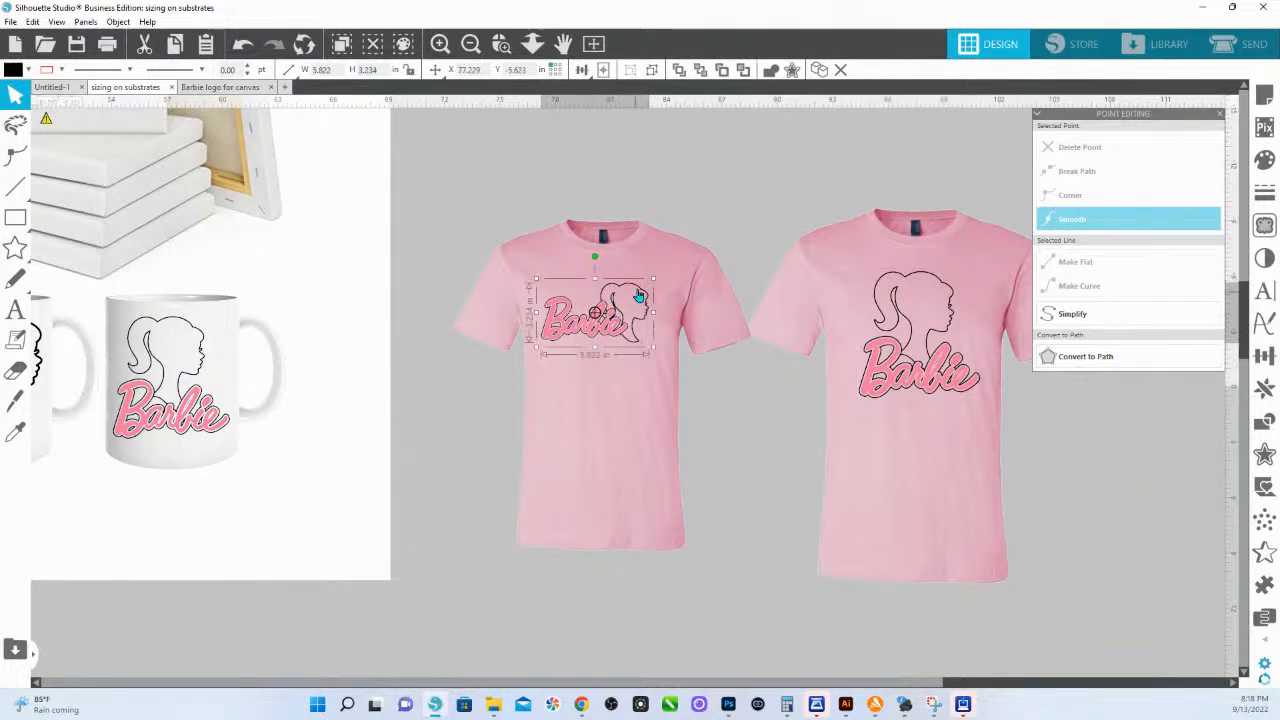
drag(654, 278, 727, 253)
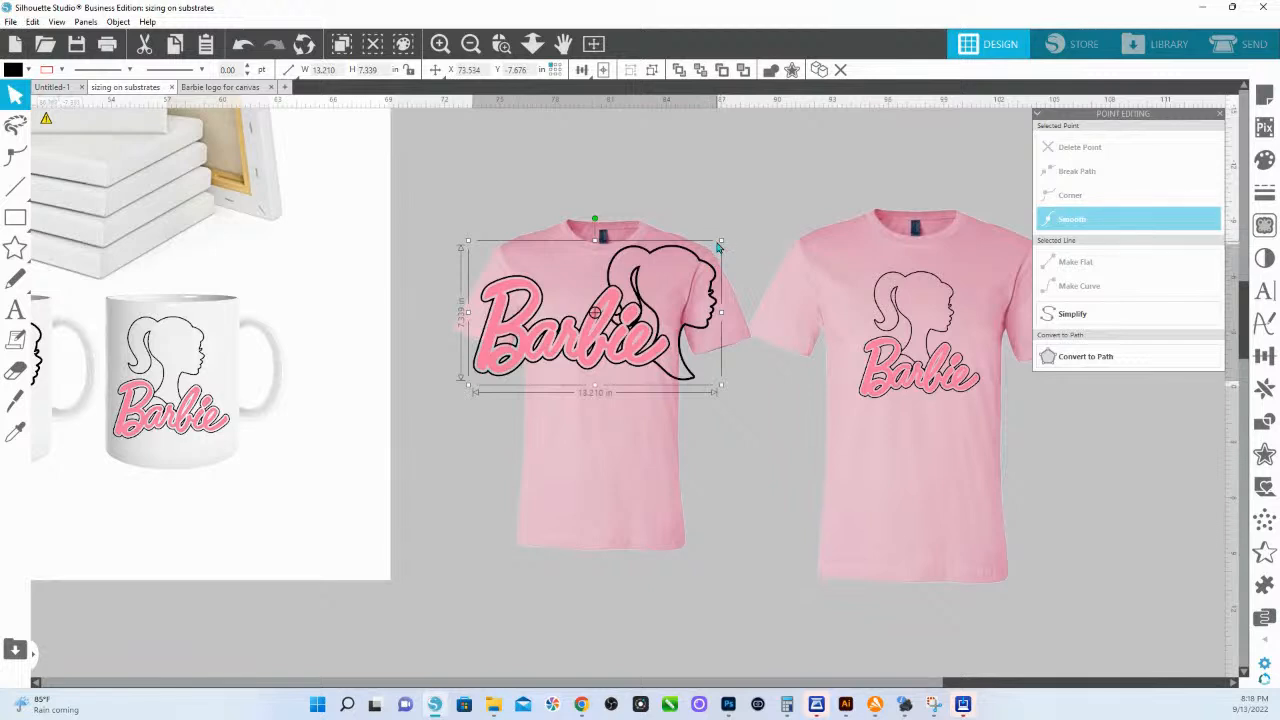
drag(721, 240, 730, 243)
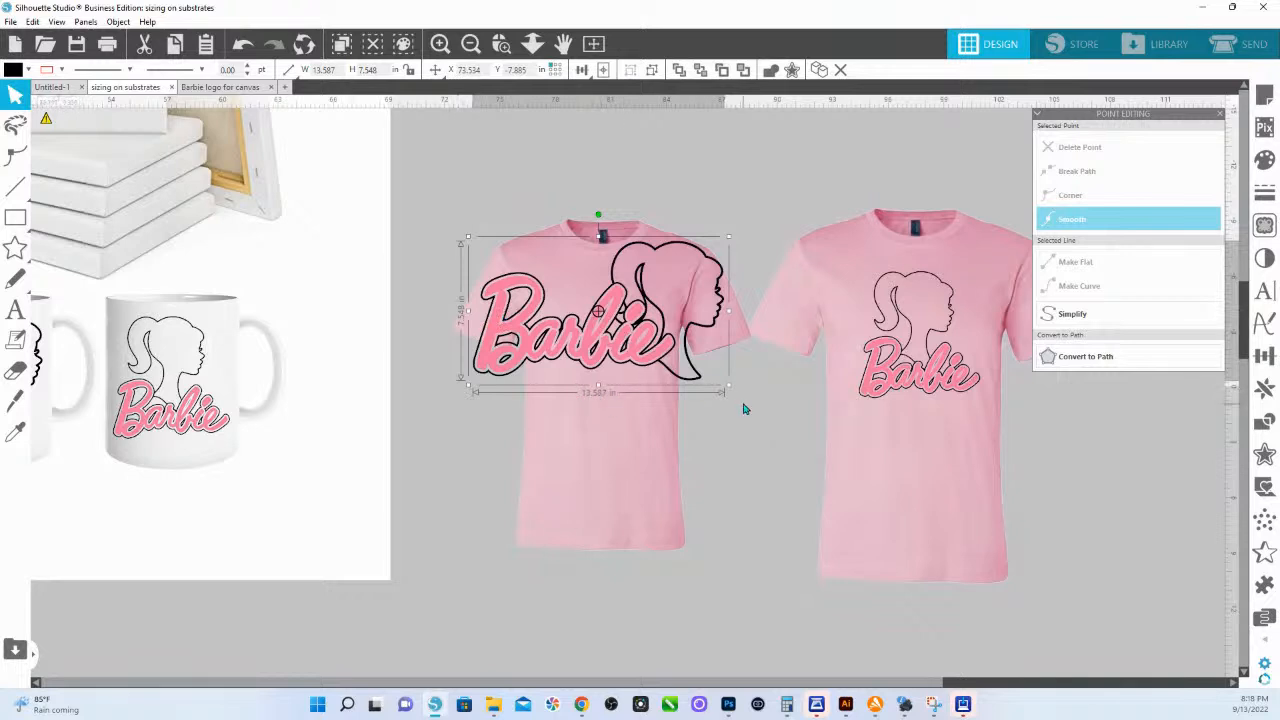
drag(728, 386, 675, 364)
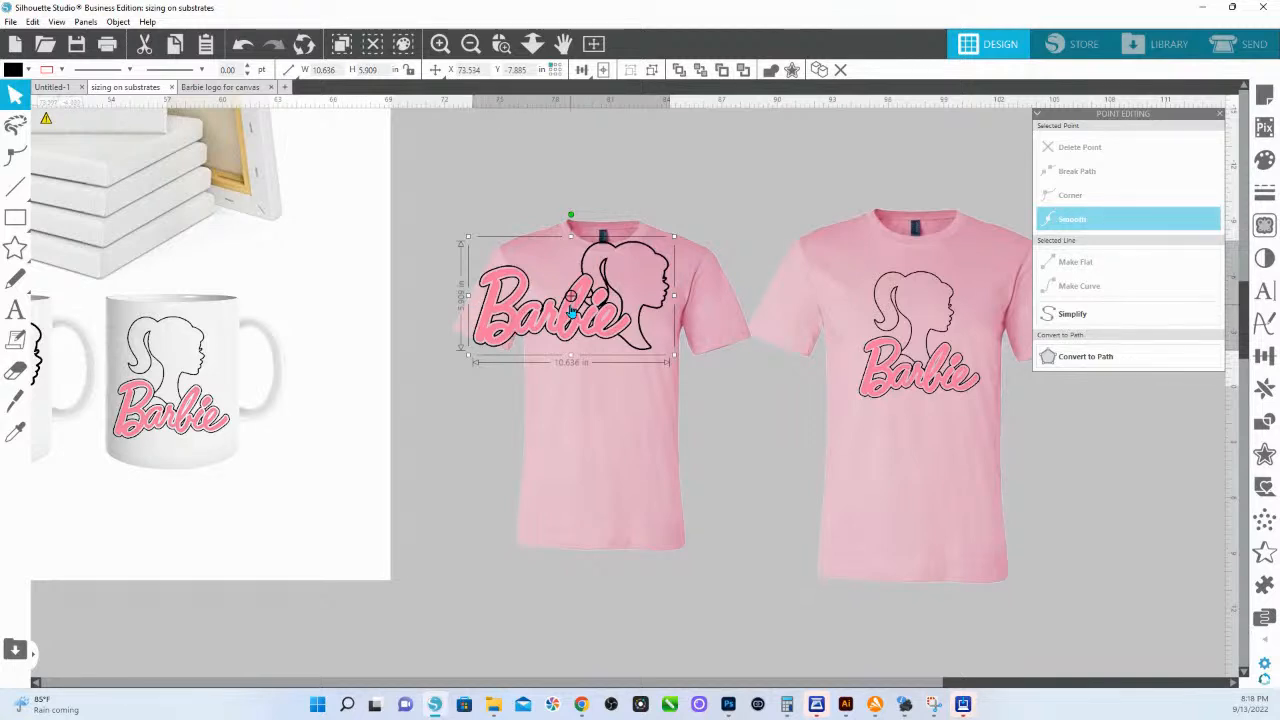
drag(592, 324, 520, 320)
Enlarge the stacked Barbie logo on the larger shirt to about 11.6 by 12.2 in
click(928, 392)
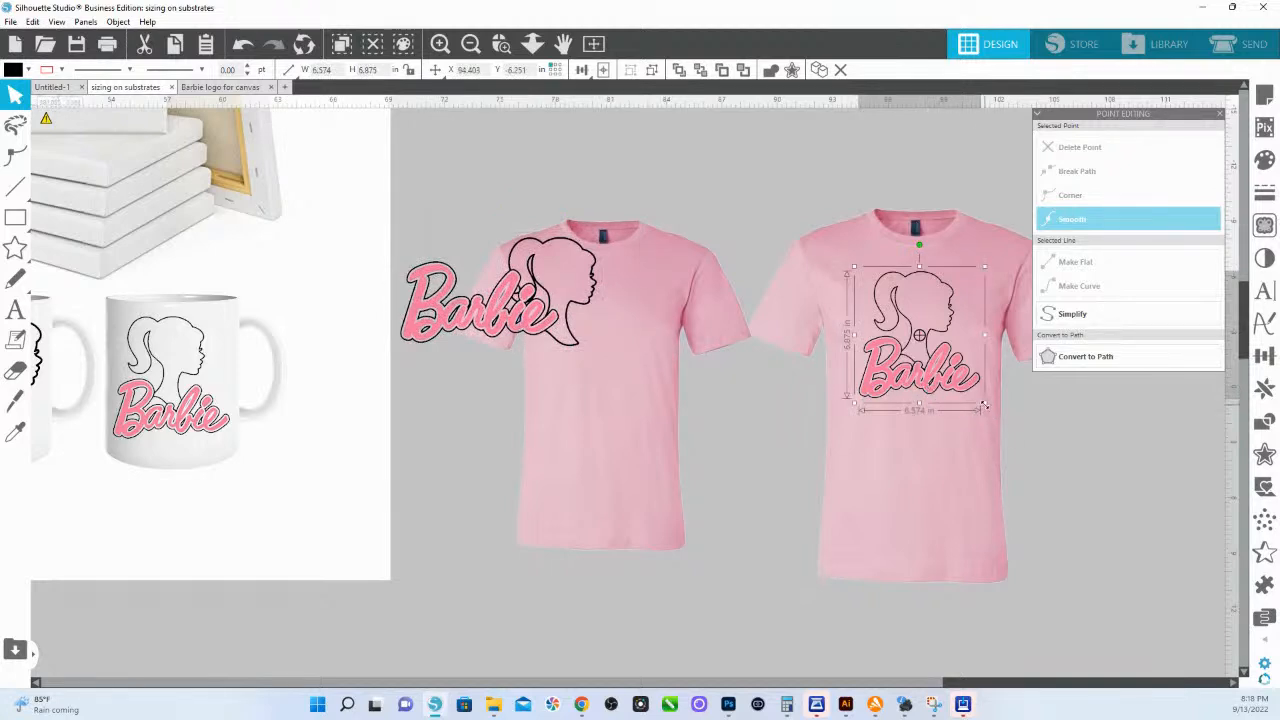
drag(984, 406, 1050, 504)
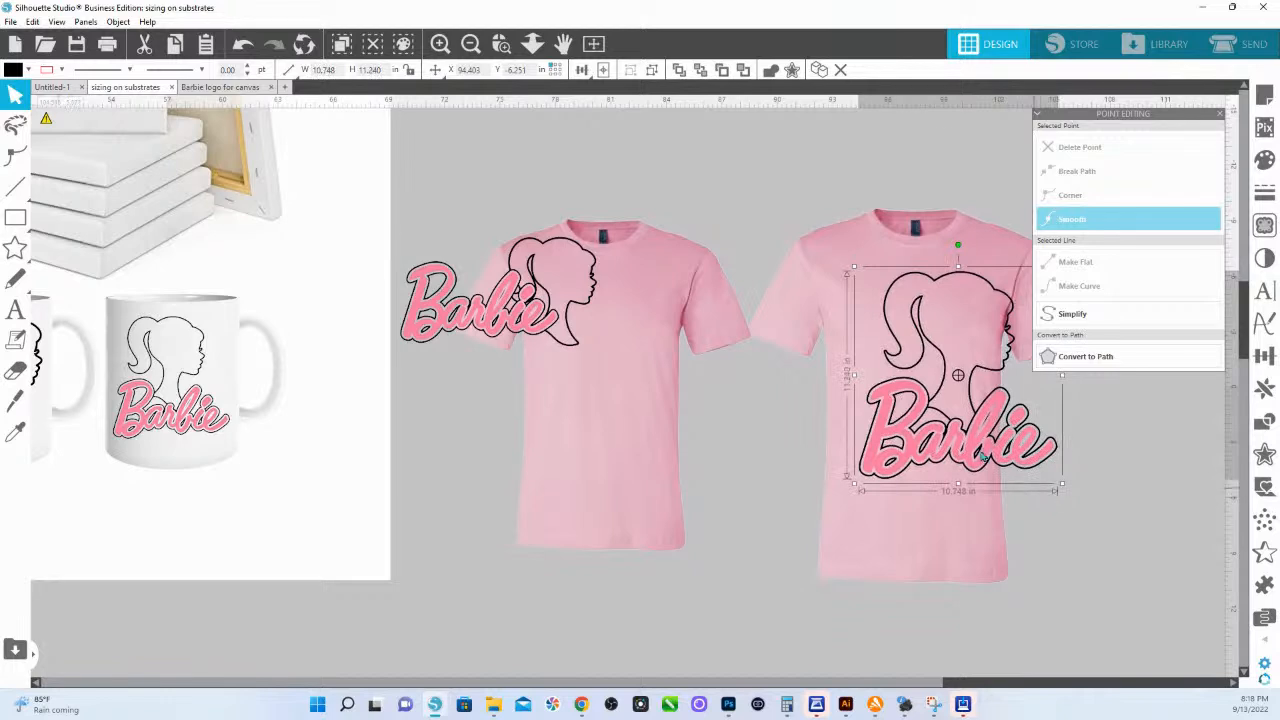
drag(952, 440, 915, 428)
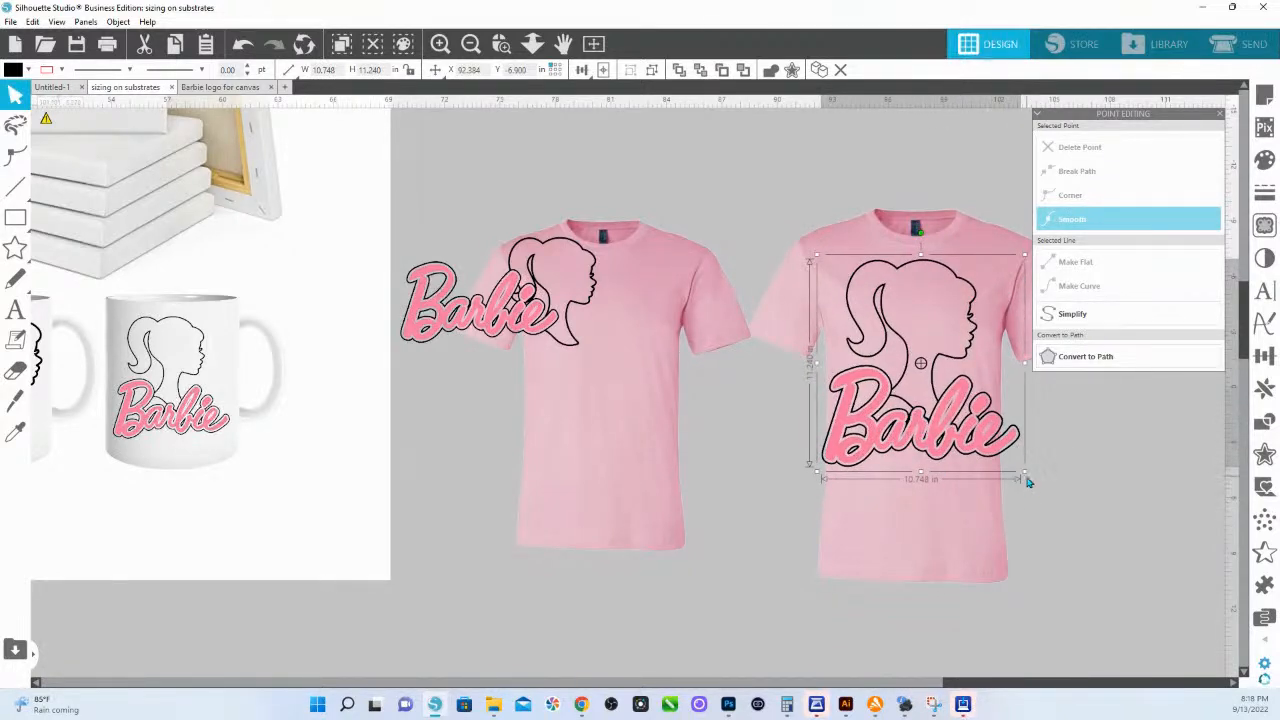
drag(1028, 479, 1041, 496)
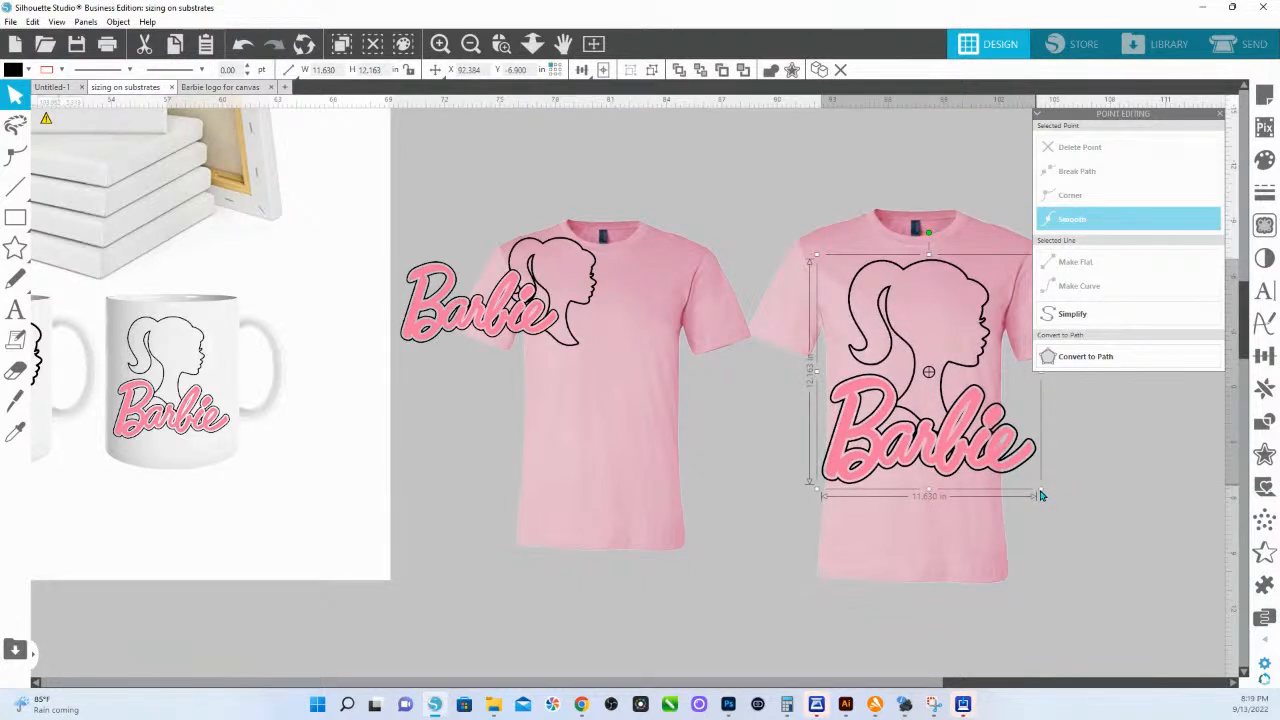
Resize the larger shirt's stacked Barbie logo to about 8.4 by 8.8 in and centre it on the chest
drag(1041, 496, 965, 427)
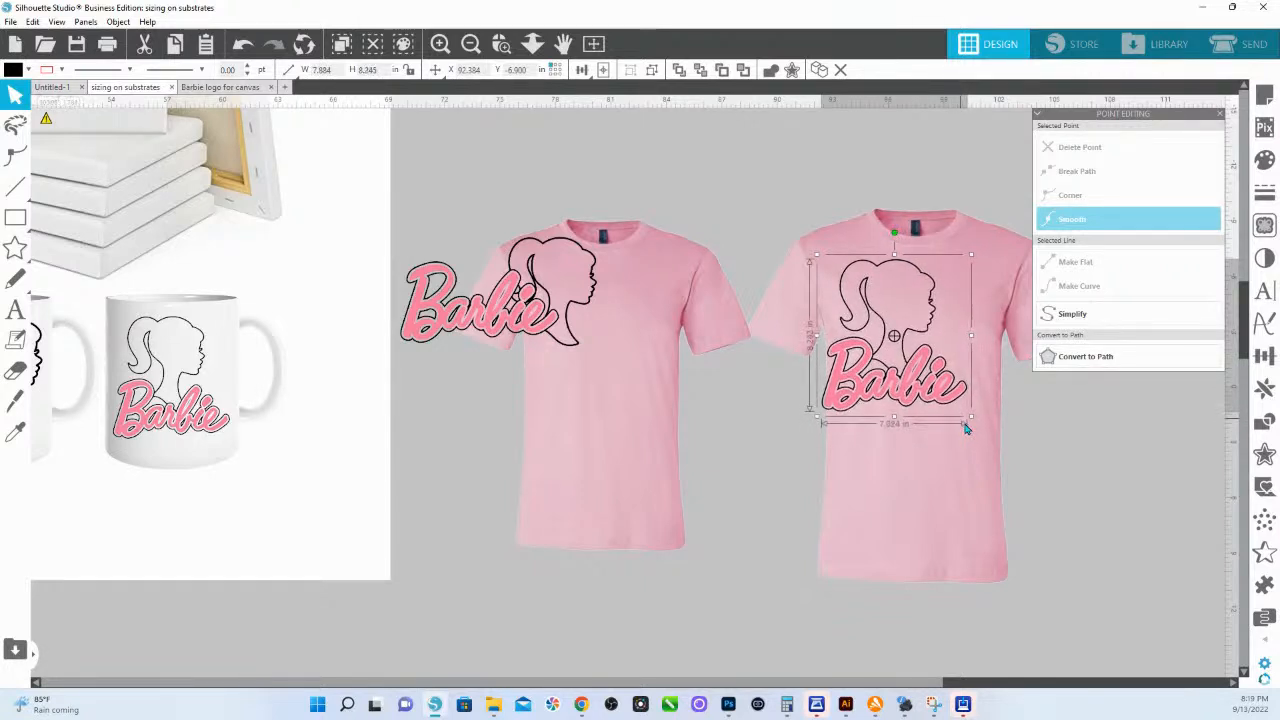
drag(888, 384, 908, 388)
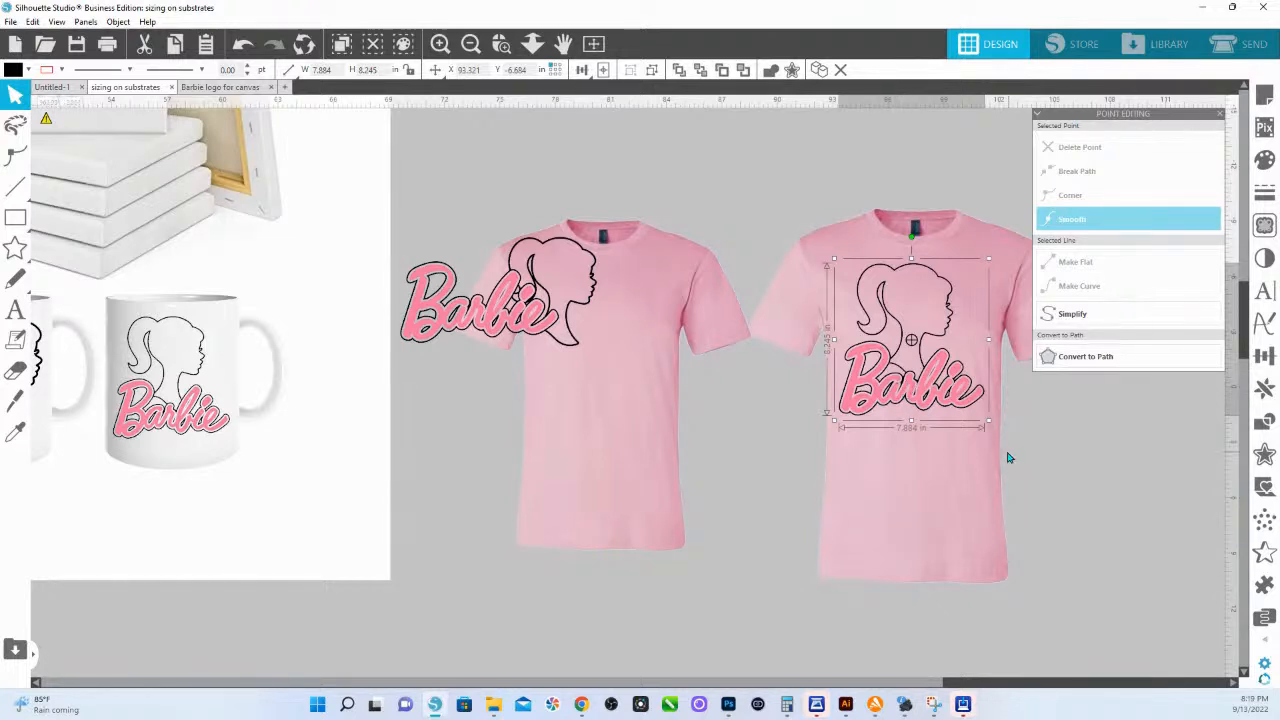
drag(989, 421, 992, 424)
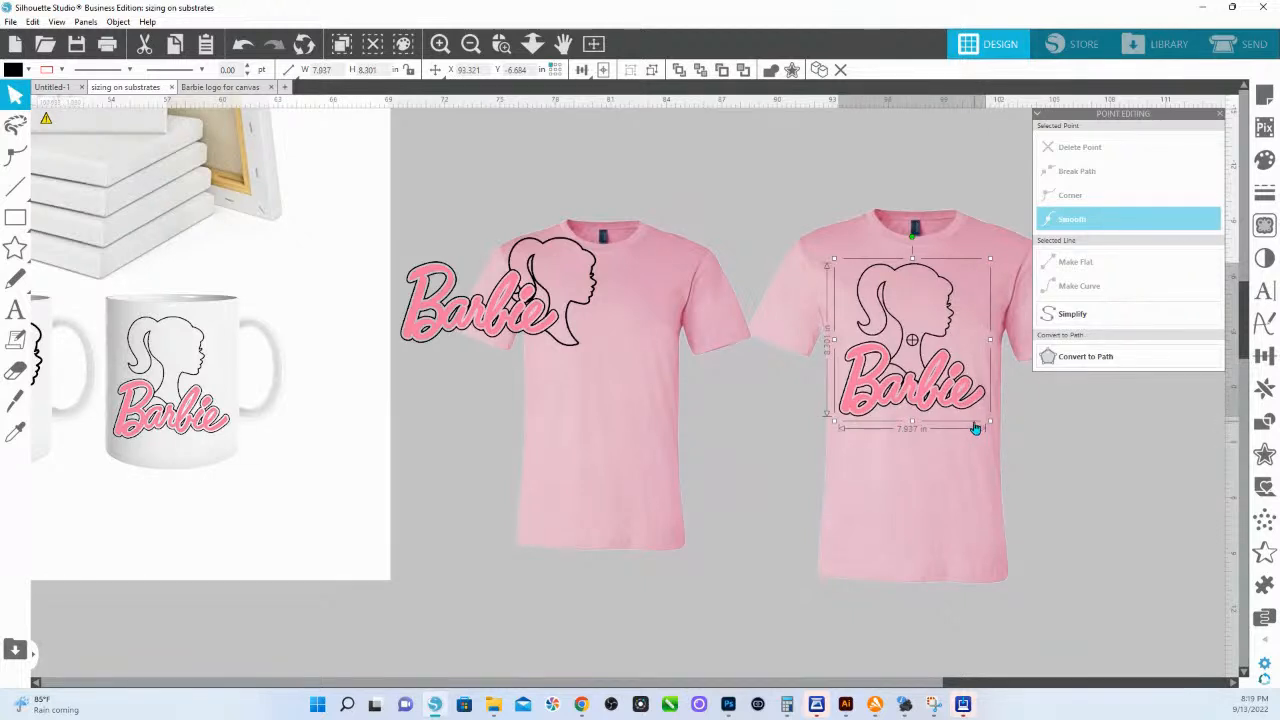
drag(992, 426, 998, 436)
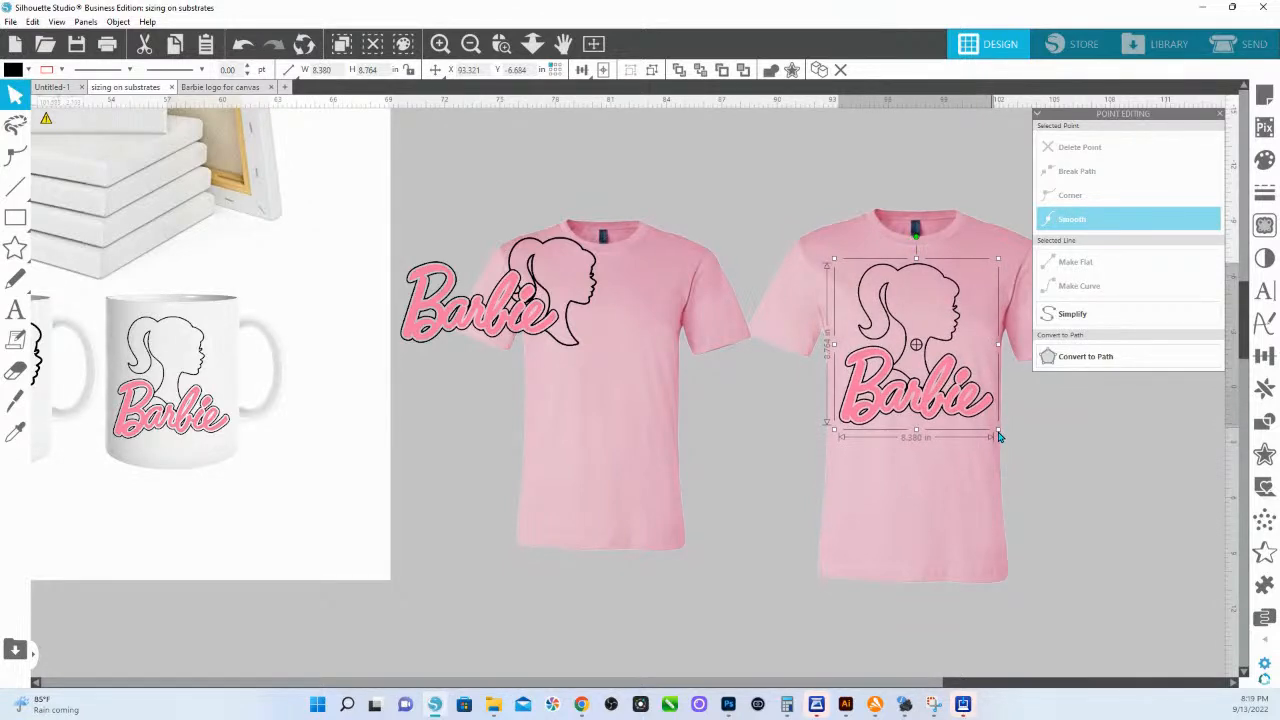
Reduce the larger shirt's stacked Barbie logo to about 8.3 by 8.7 in and lower it slightly on the chest
drag(998, 436, 994, 430)
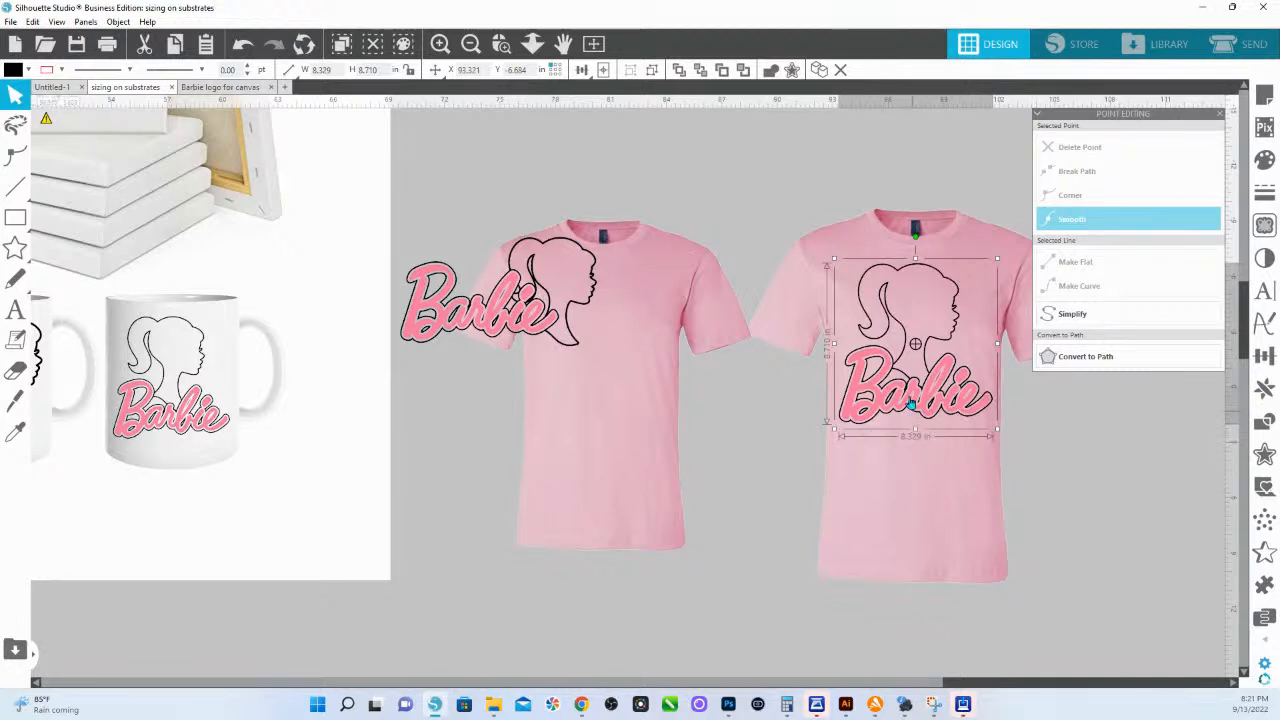
drag(932, 400, 932, 418)
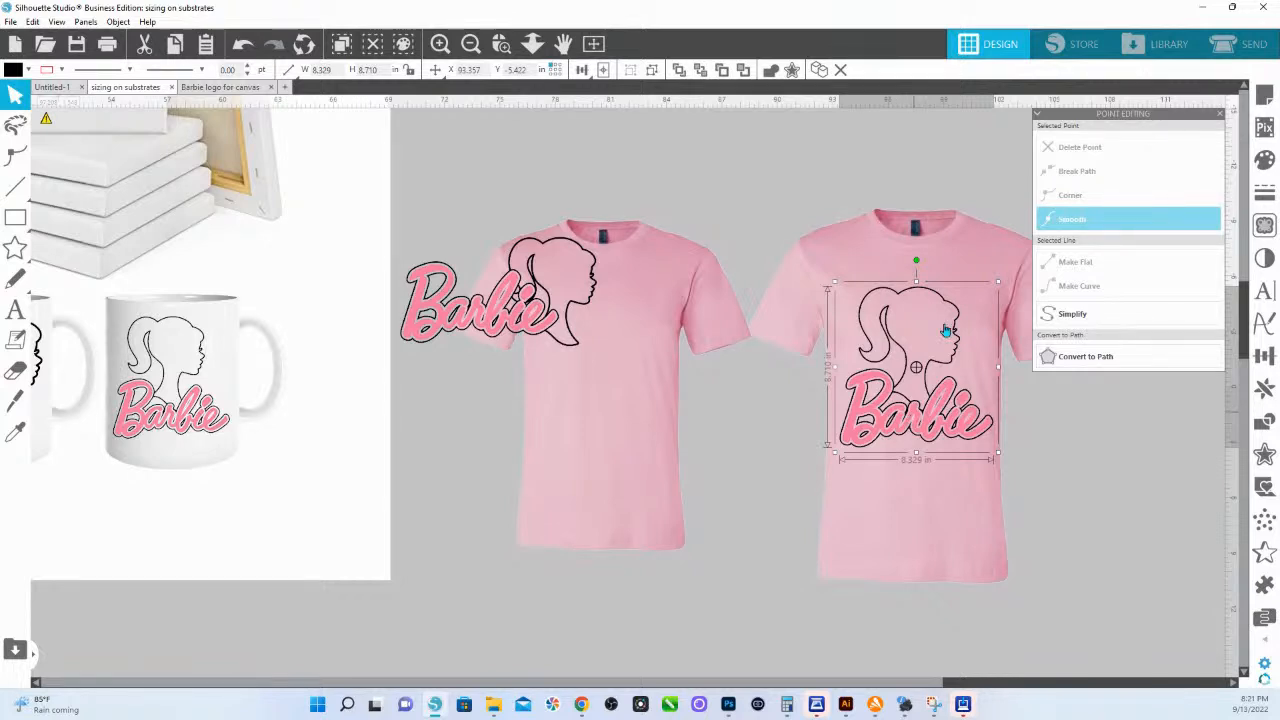
Switch to the Untitled-1 document to examine the sheets with the outlined Barbie logos
click(62, 87)
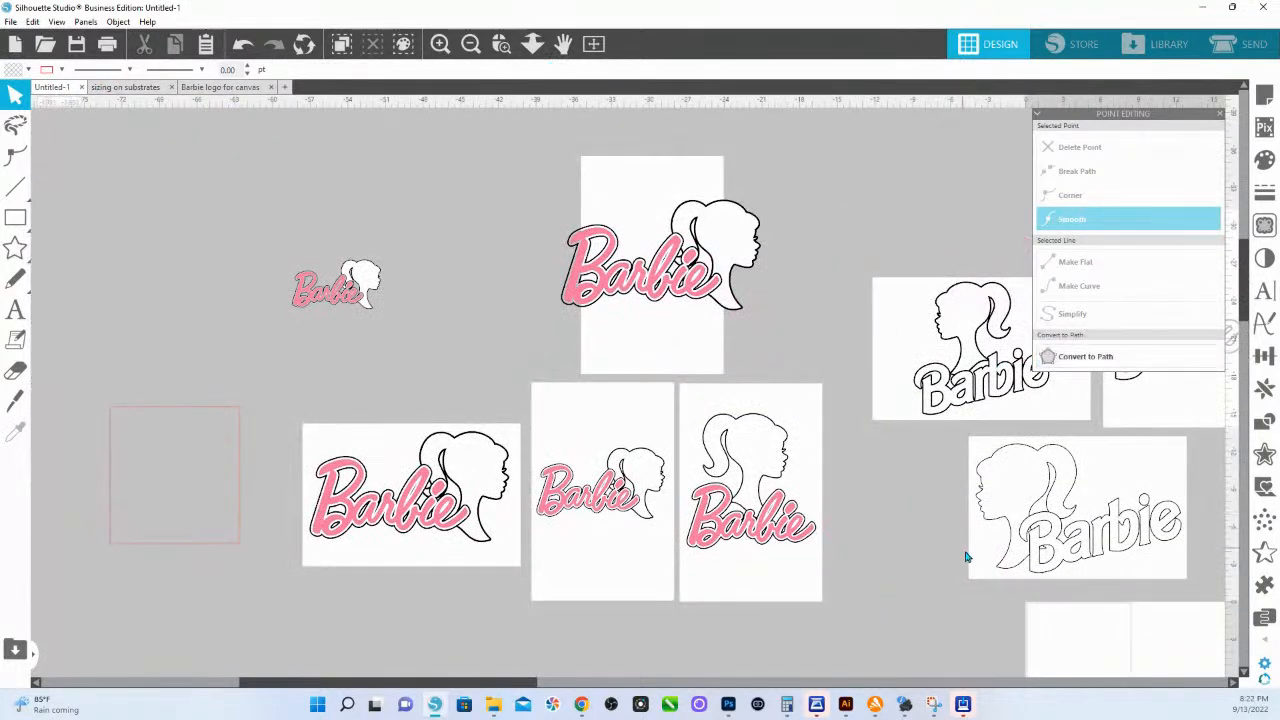
drag(994, 629, 610, 562)
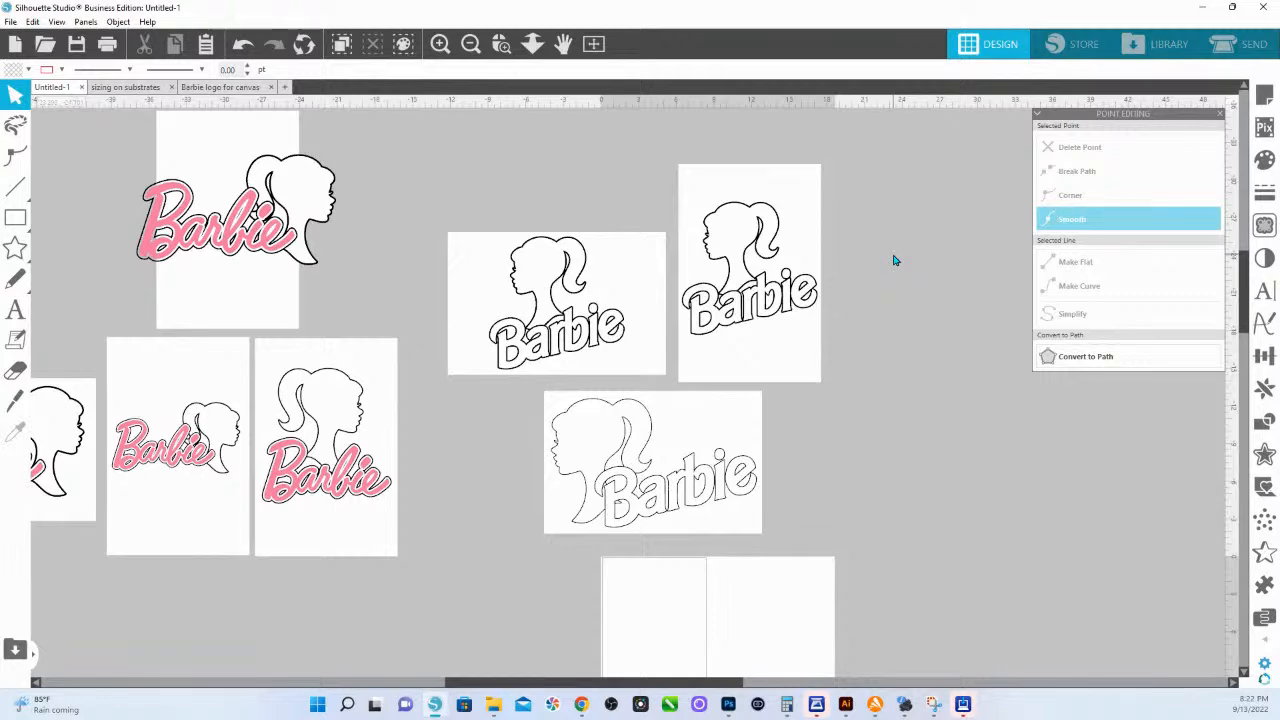
scroll(895, 260, up, 1)
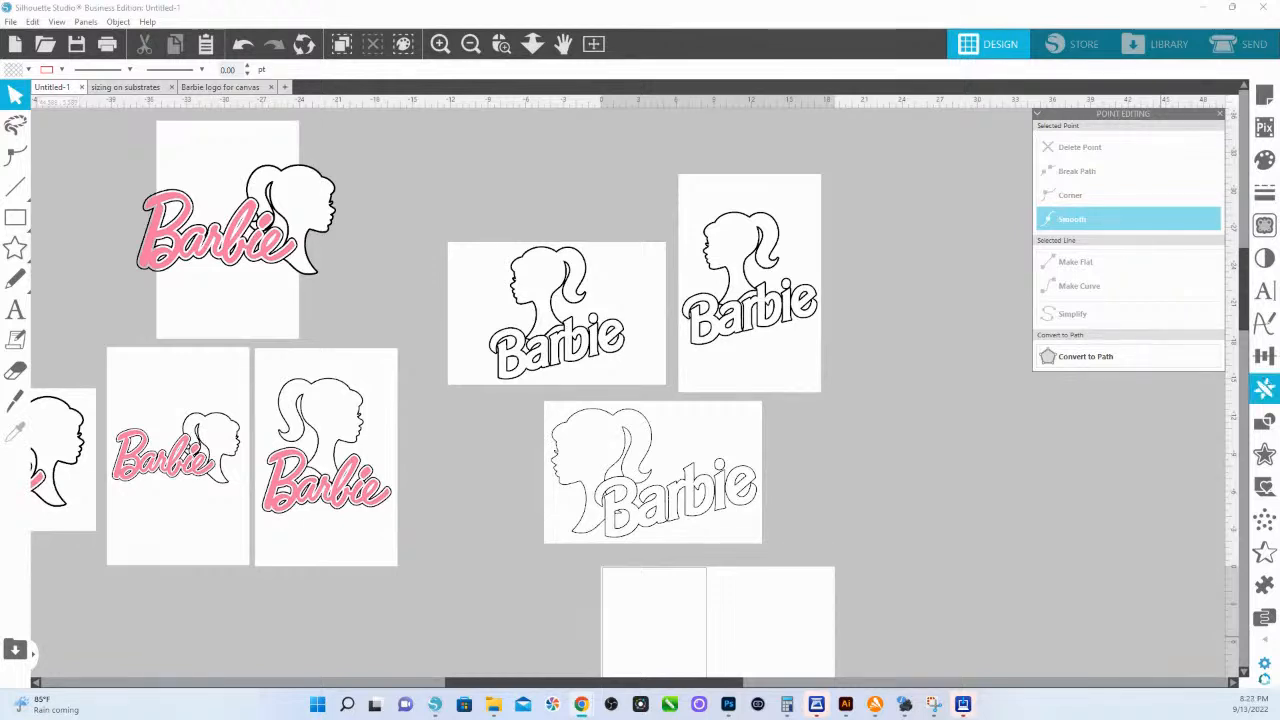
click(595, 345)
drag(595, 345, 598, 347)
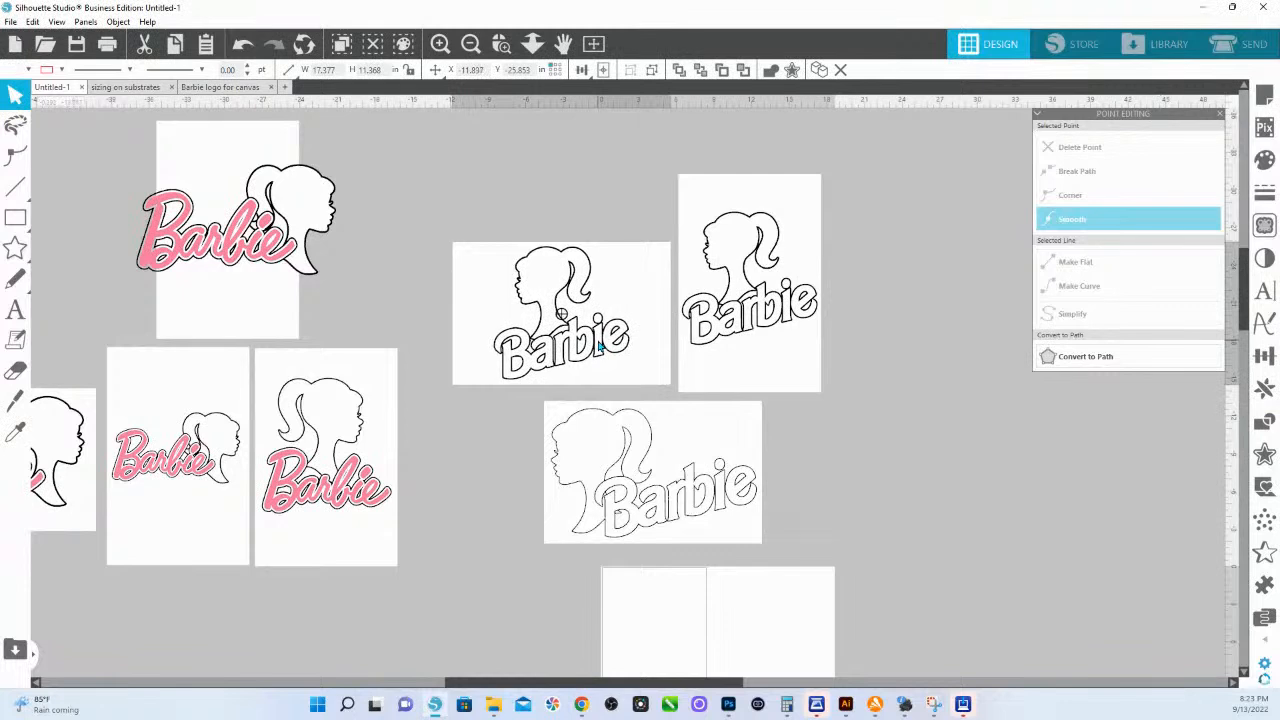
key(ctrl+z)
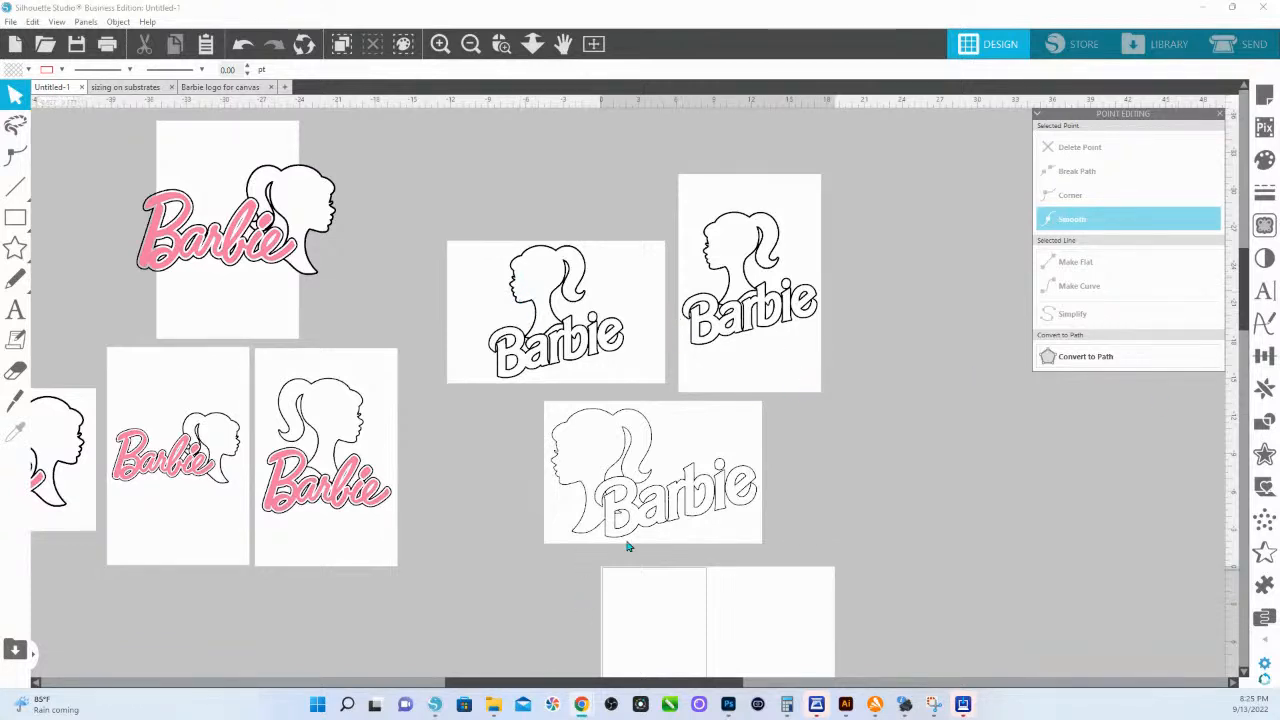
Move the sheet with the wide, thin-outlined Barbie logo slightly down and to the left, keeping it above the blank sheets
click(665, 438)
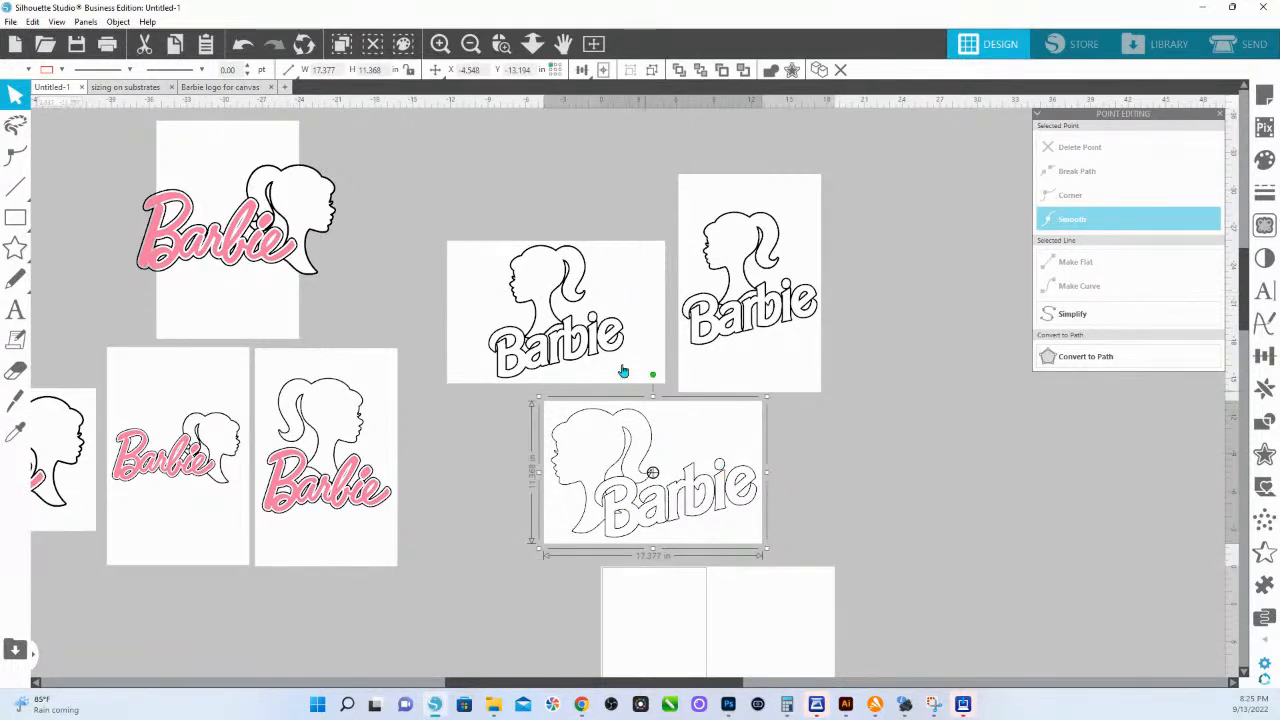
mouse_move(710, 458)
mouse_down()
mouse_move(624, 332)
mouse_move(617, 294)
mouse_move(688, 435)
mouse_move(690, 470)
mouse_up()
click(750, 475)
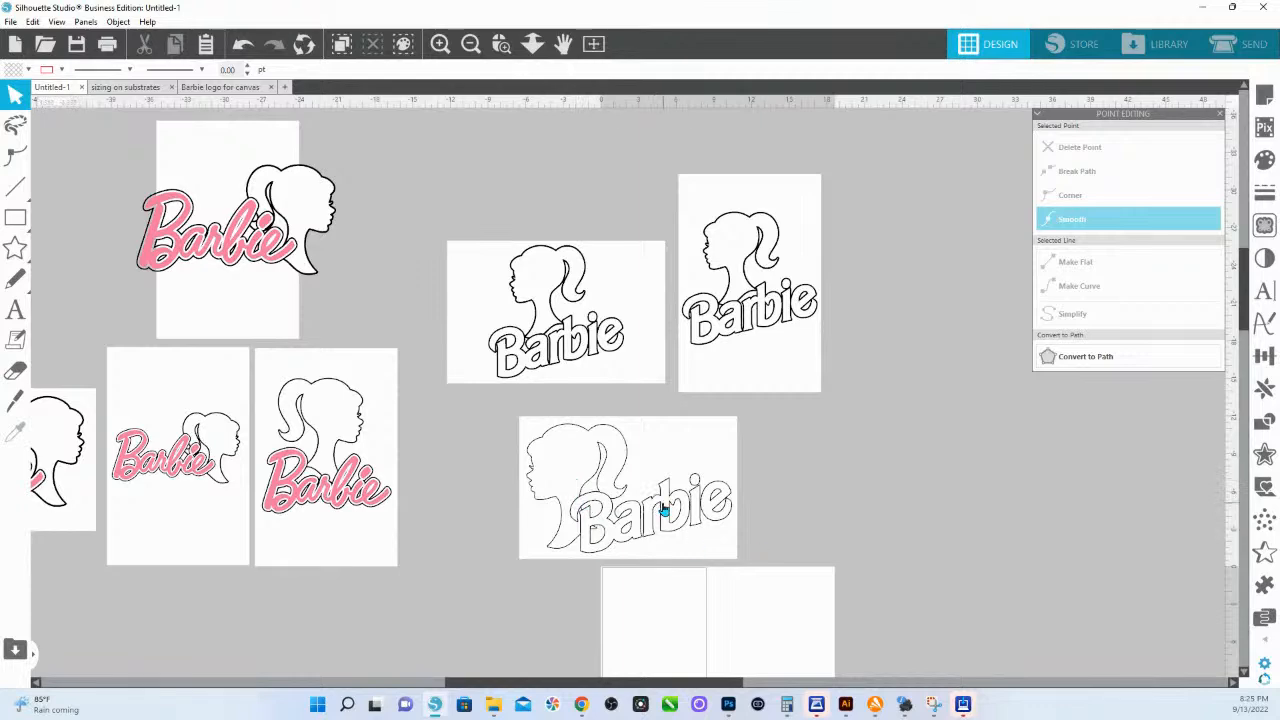
Bring the pink horizontal Barbie logo from the landscape sheet to the front and place it over the wide outlined logo sheet
key(space)
drag(430, 616, 562, 591)
drag(140, 440, 787, 584)
right_click(787, 584)
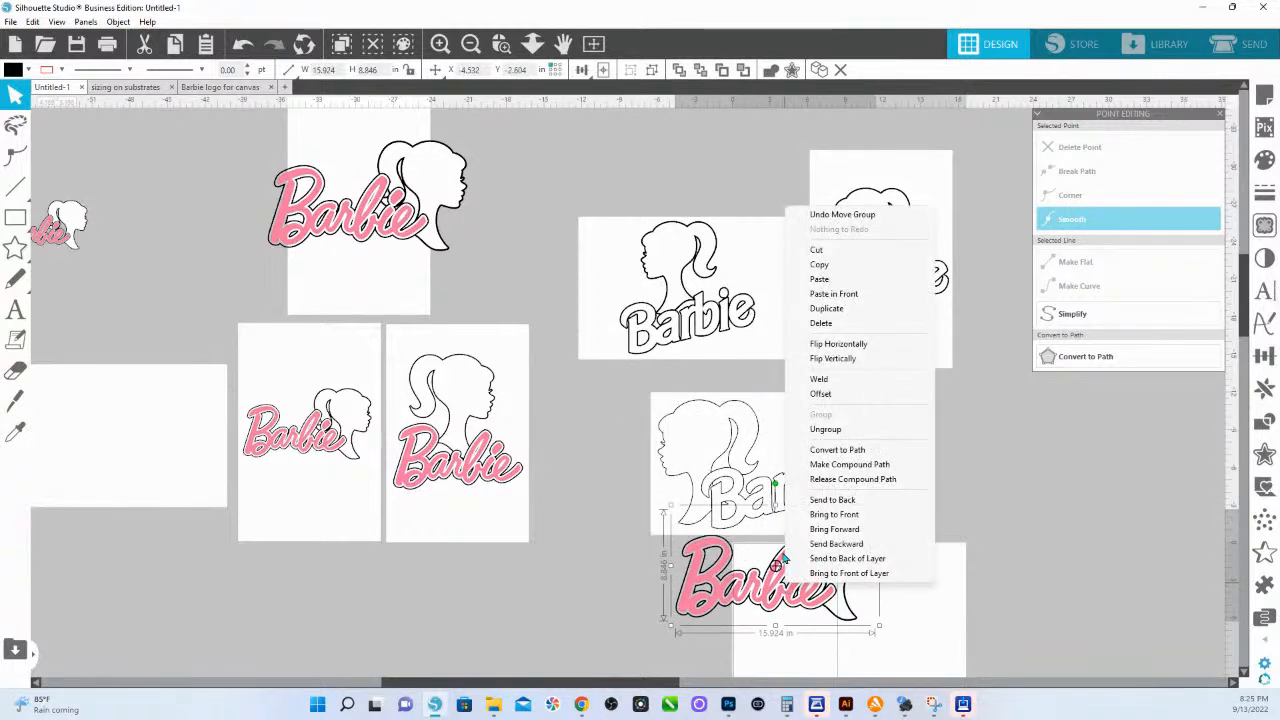
click(833, 514)
drag(824, 592, 811, 480)
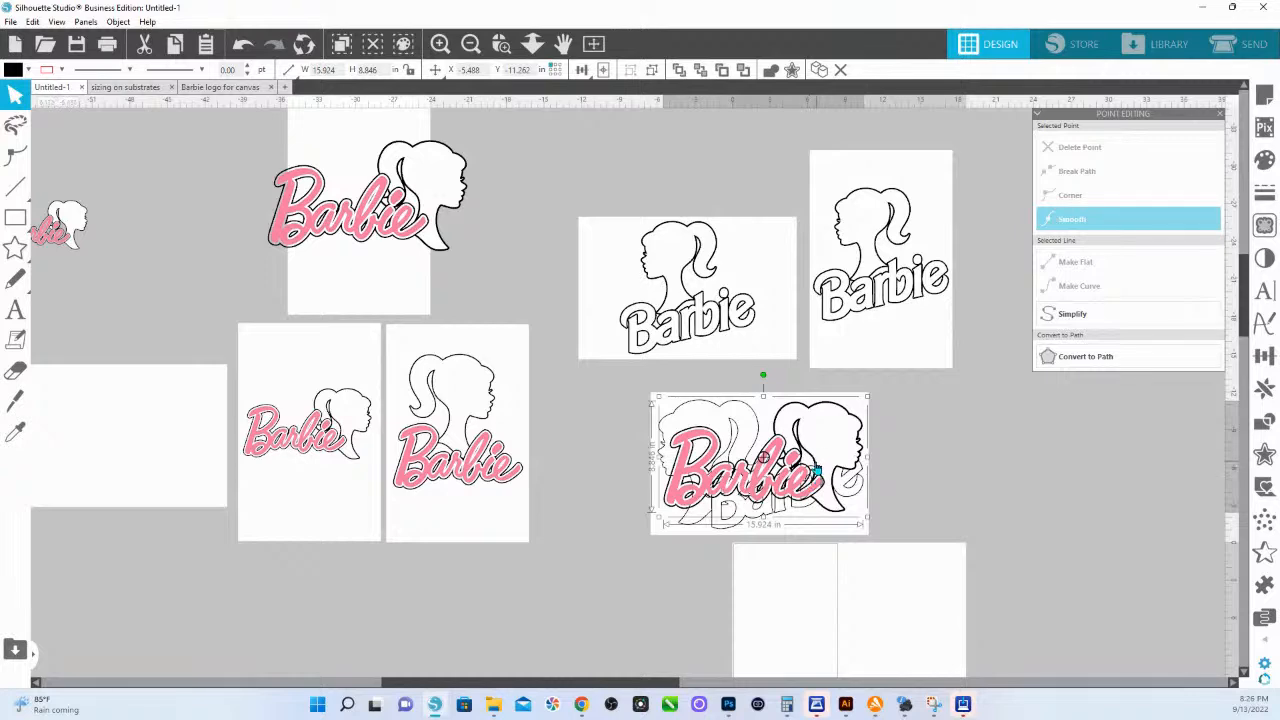
Compare the pink horizontal logo with the wide outlined sheet by moving it off and back on, and leave it beside the sheet's right edge
drag(816, 470, 610, 479)
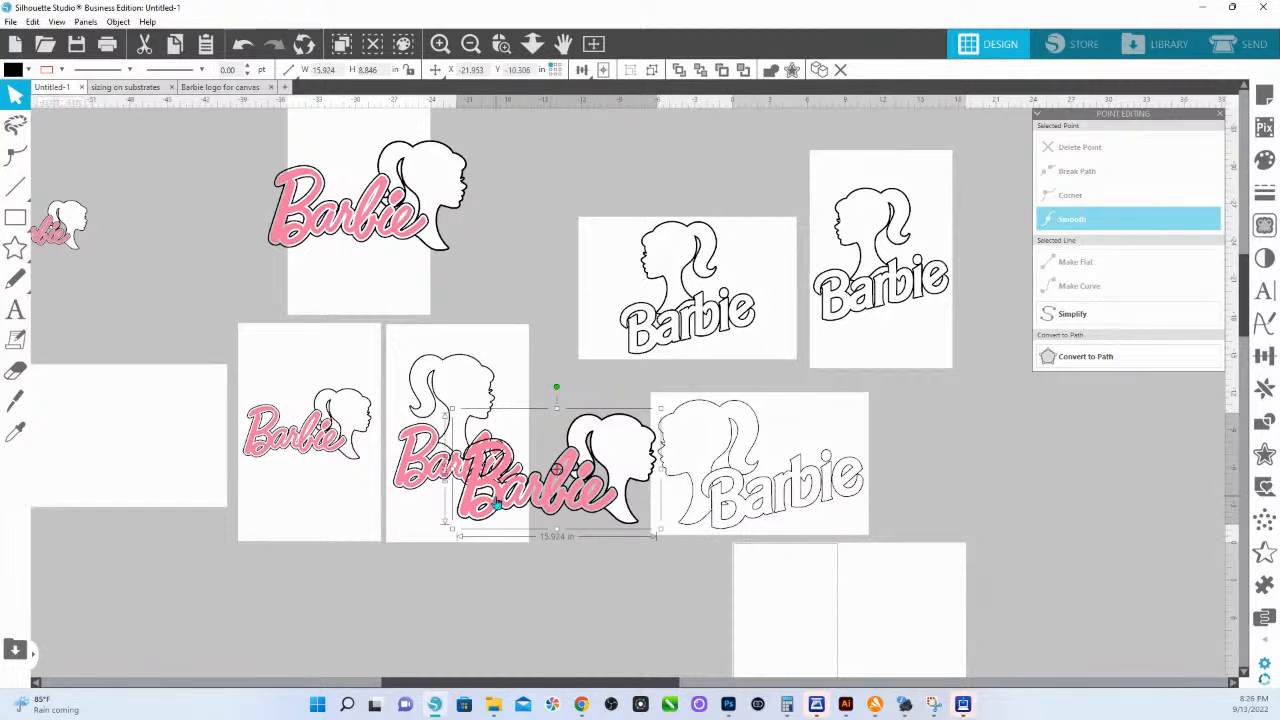
drag(588, 482, 777, 486)
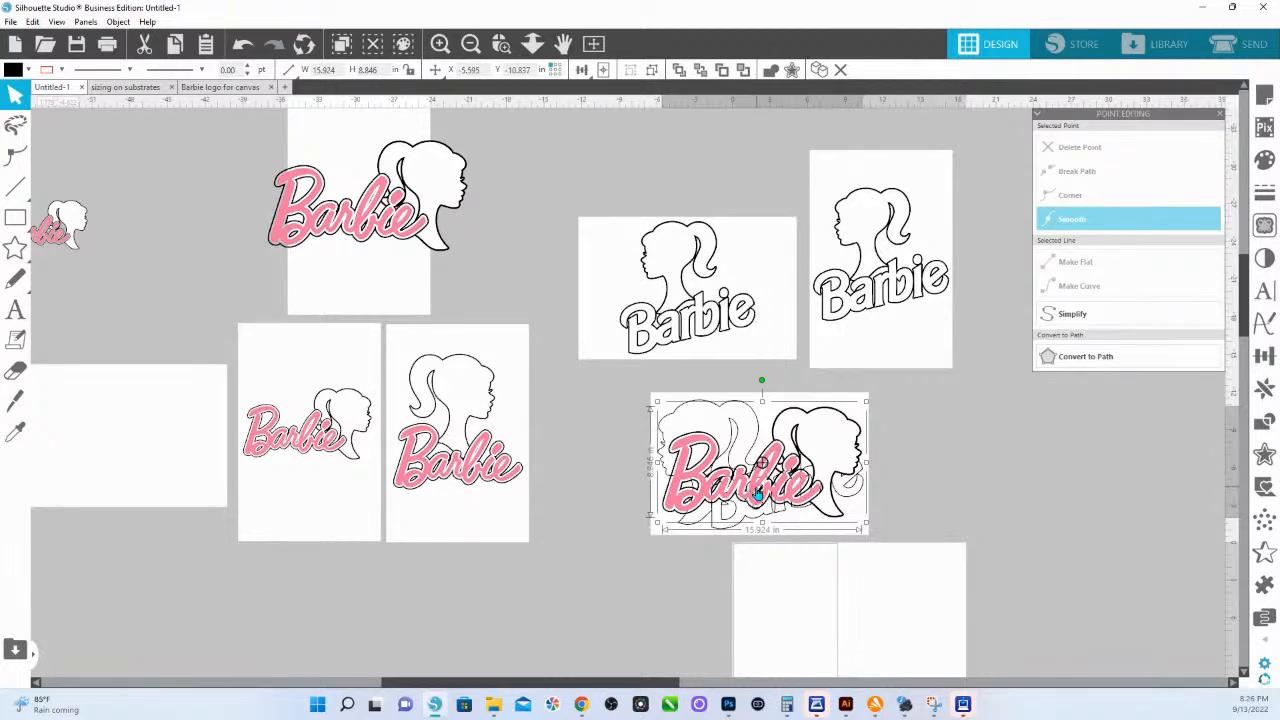
drag(757, 493, 981, 480)
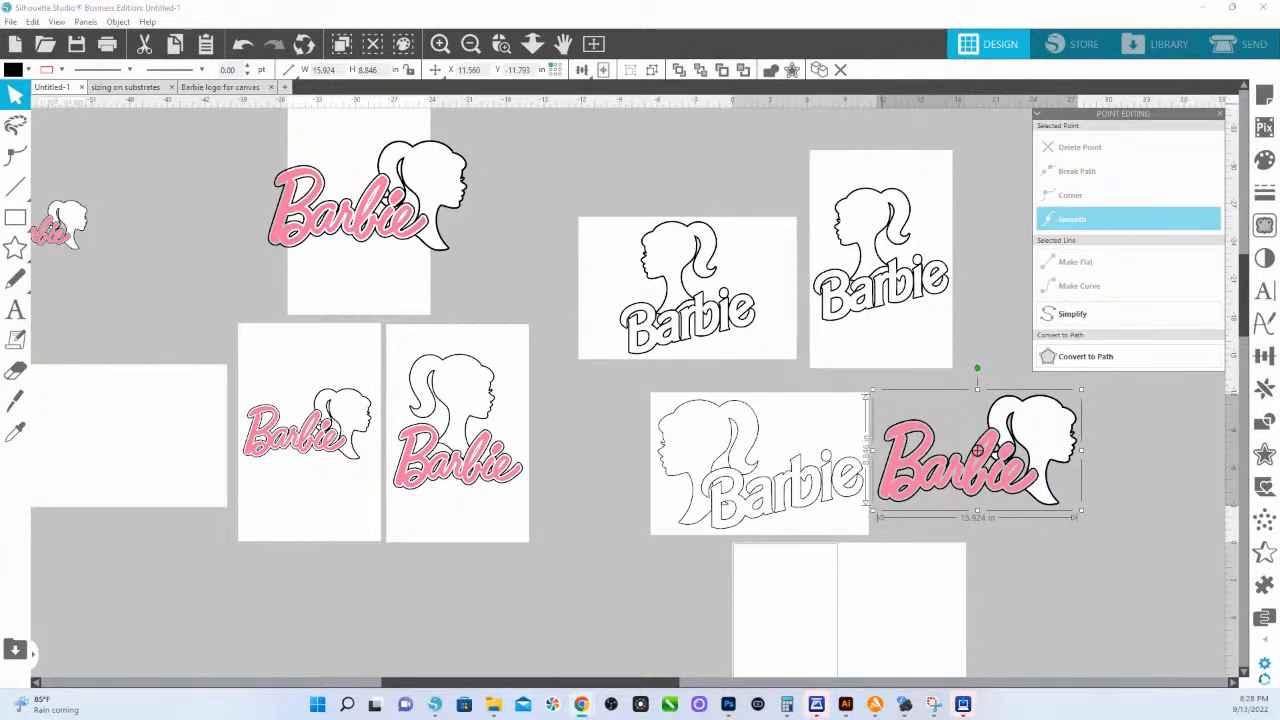
click(614, 200)
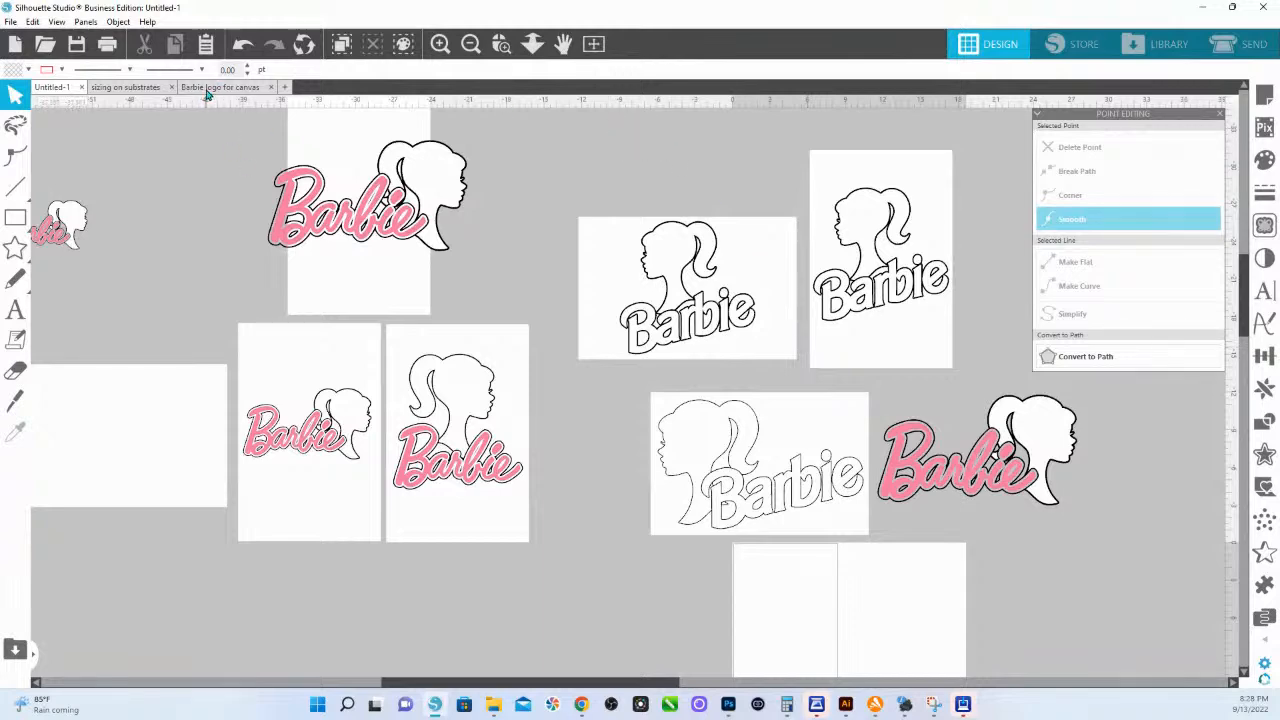
Switch to the sizing on substrates document and examine the canvas and mug mock-ups
click(130, 88)
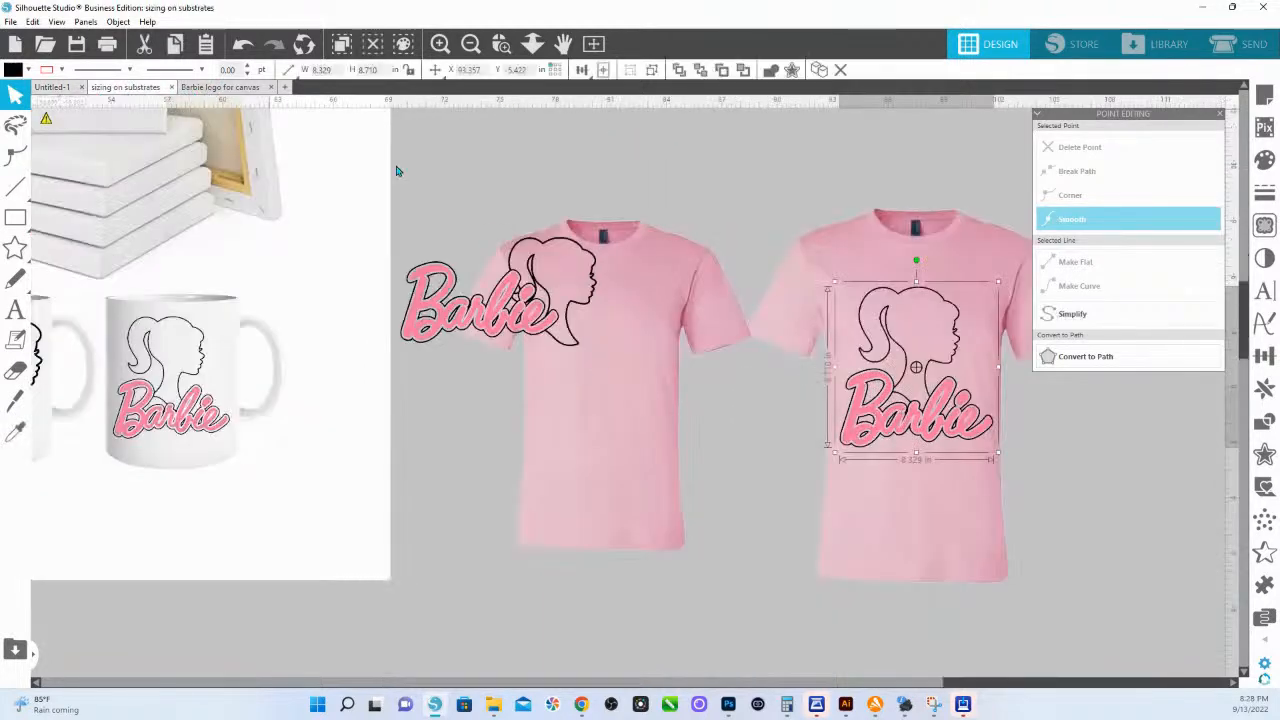
drag(458, 200, 843, 645)
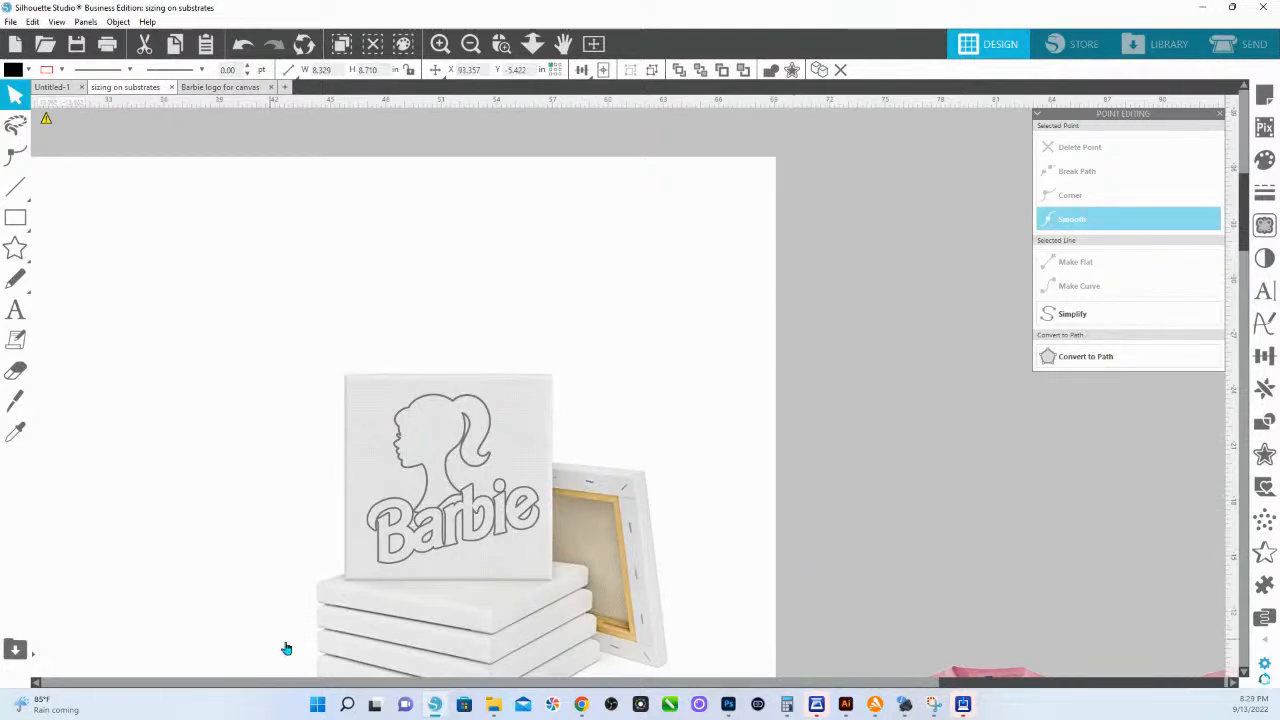
drag(297, 623, 326, 291)
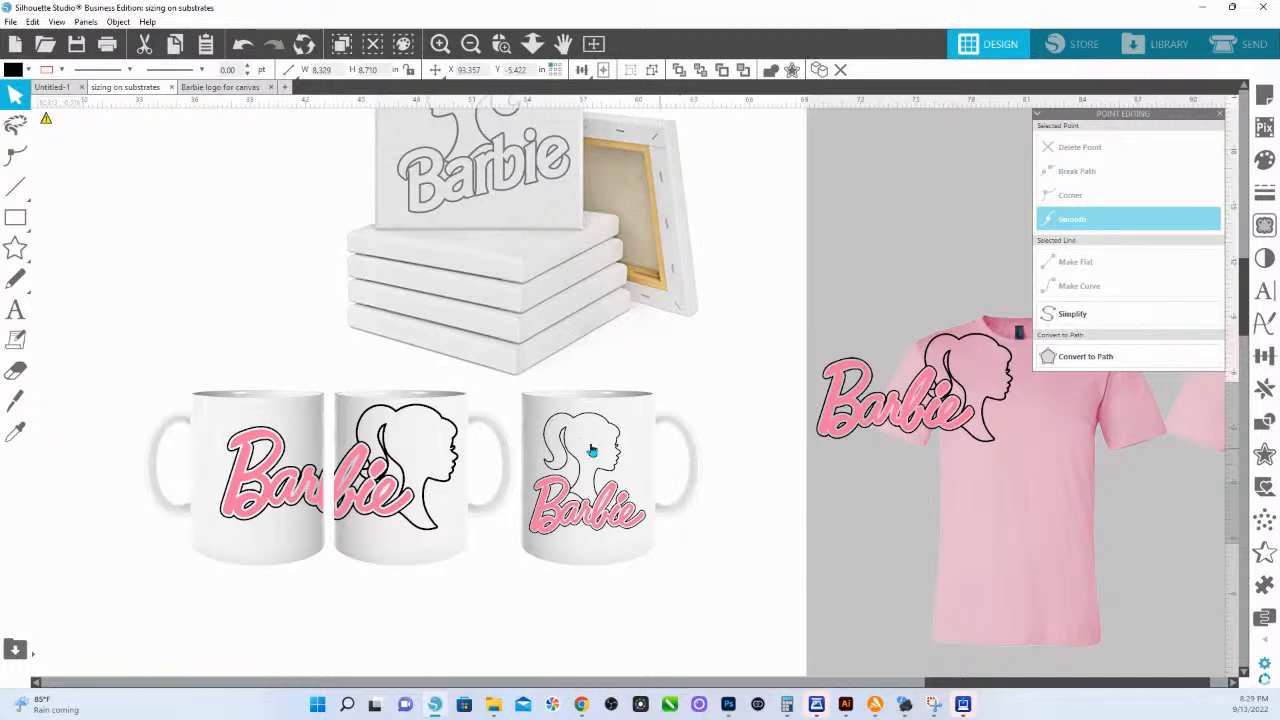
click(580, 522)
key(ctrl+z)
key(ctrl+z)
key(ctrl+z)
key(ctrl+z)
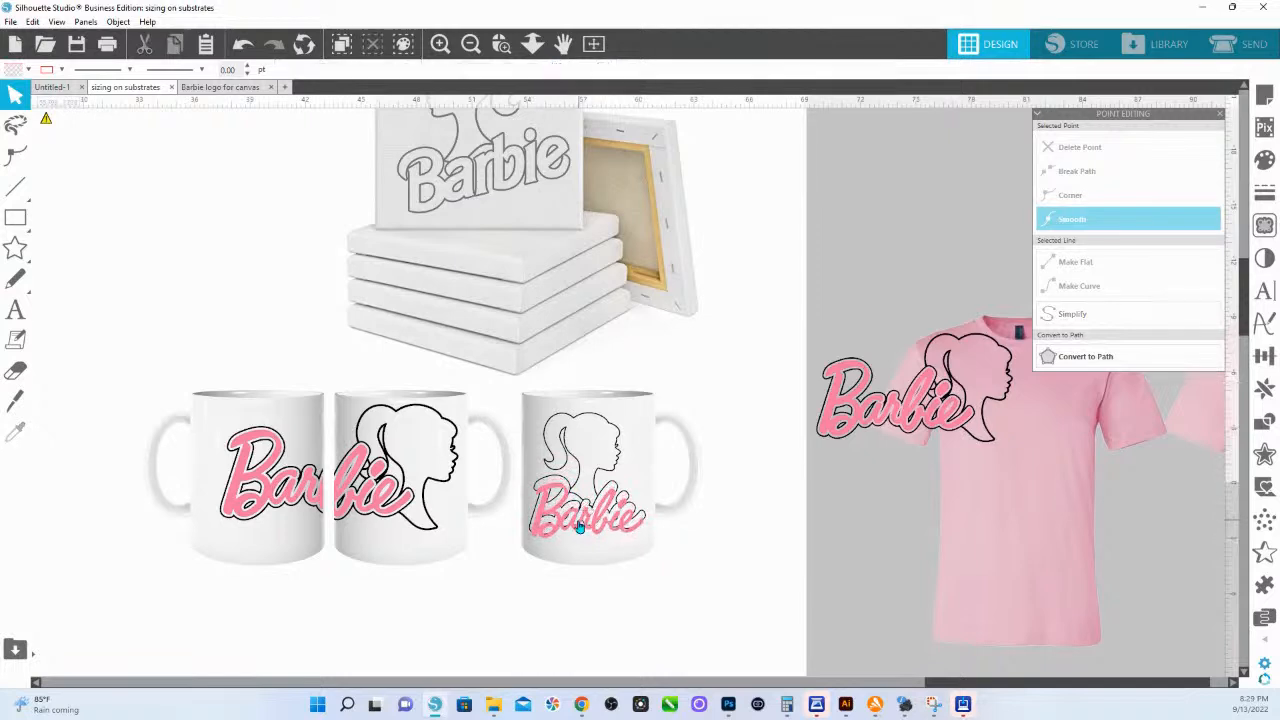
scroll(633, 608, down, 1)
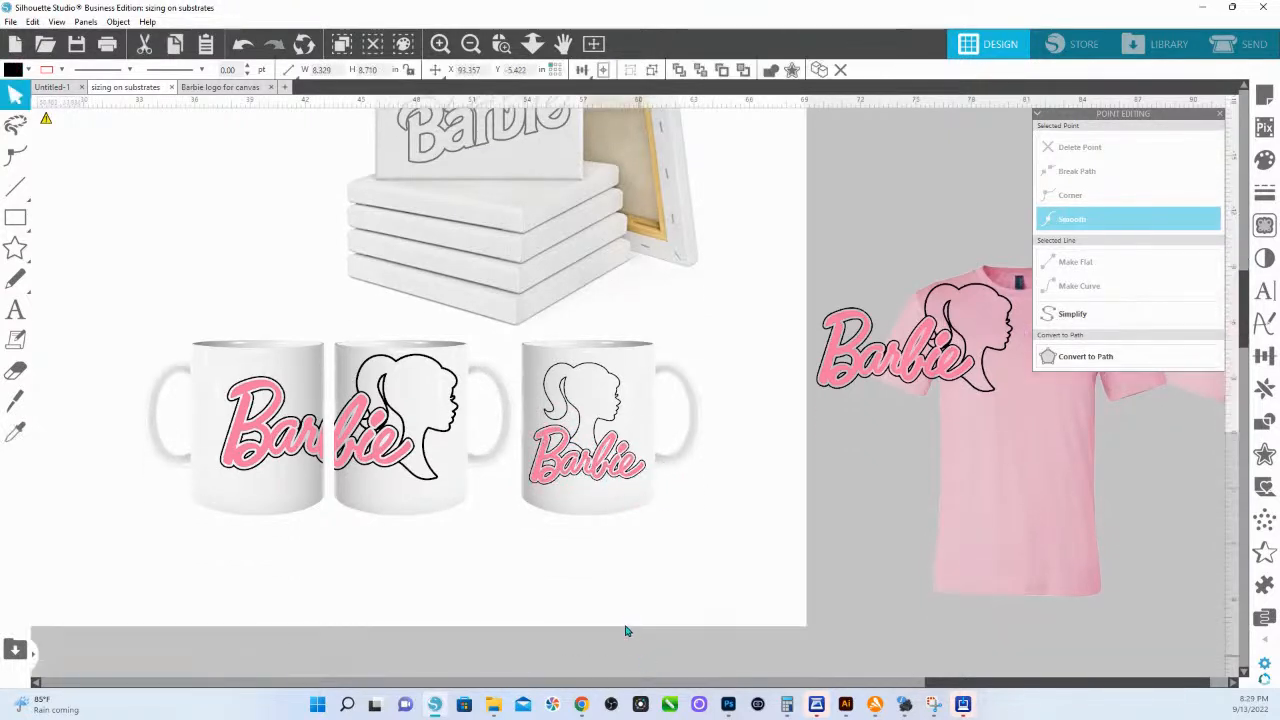
click(632, 495)
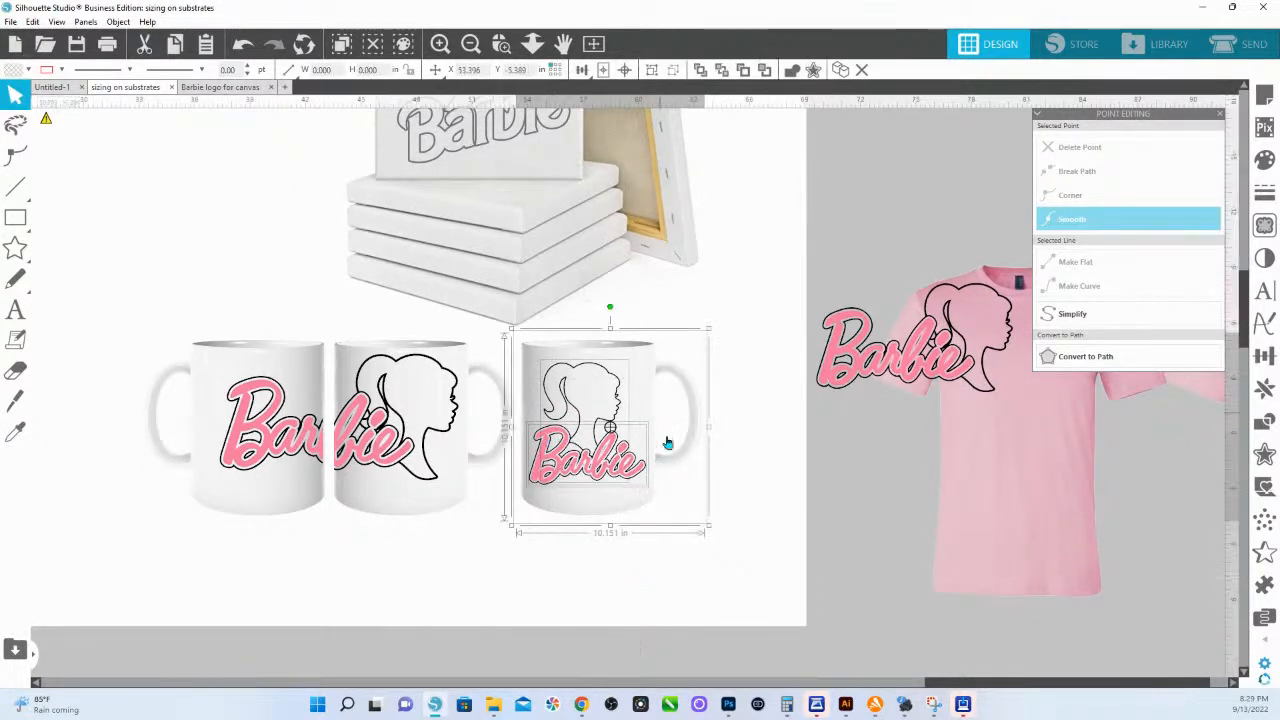
click(651, 491)
key(i)
key(ctrl+z)
key(ctrl+z)
key(ctrl+z)
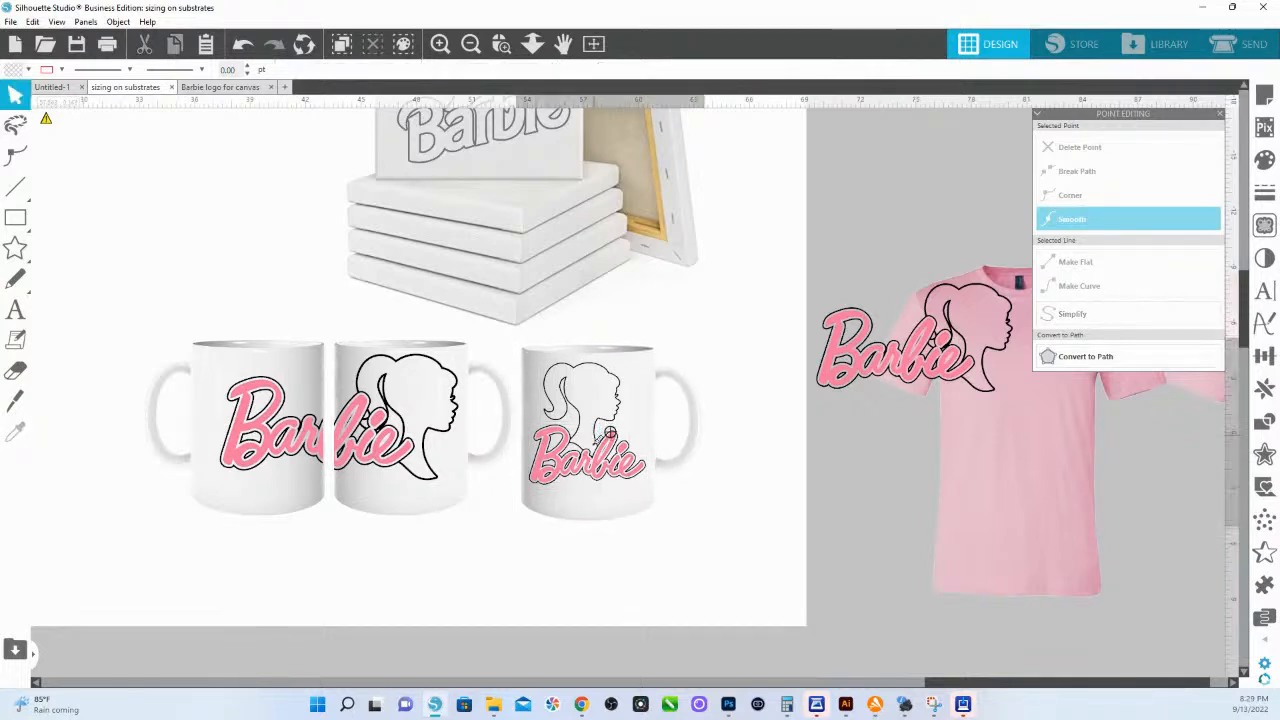
Resize the single mug's stacked Barbie logo to about 5.6 by 5.9 in and nudge the two-mug image slightly upward
click(592, 472)
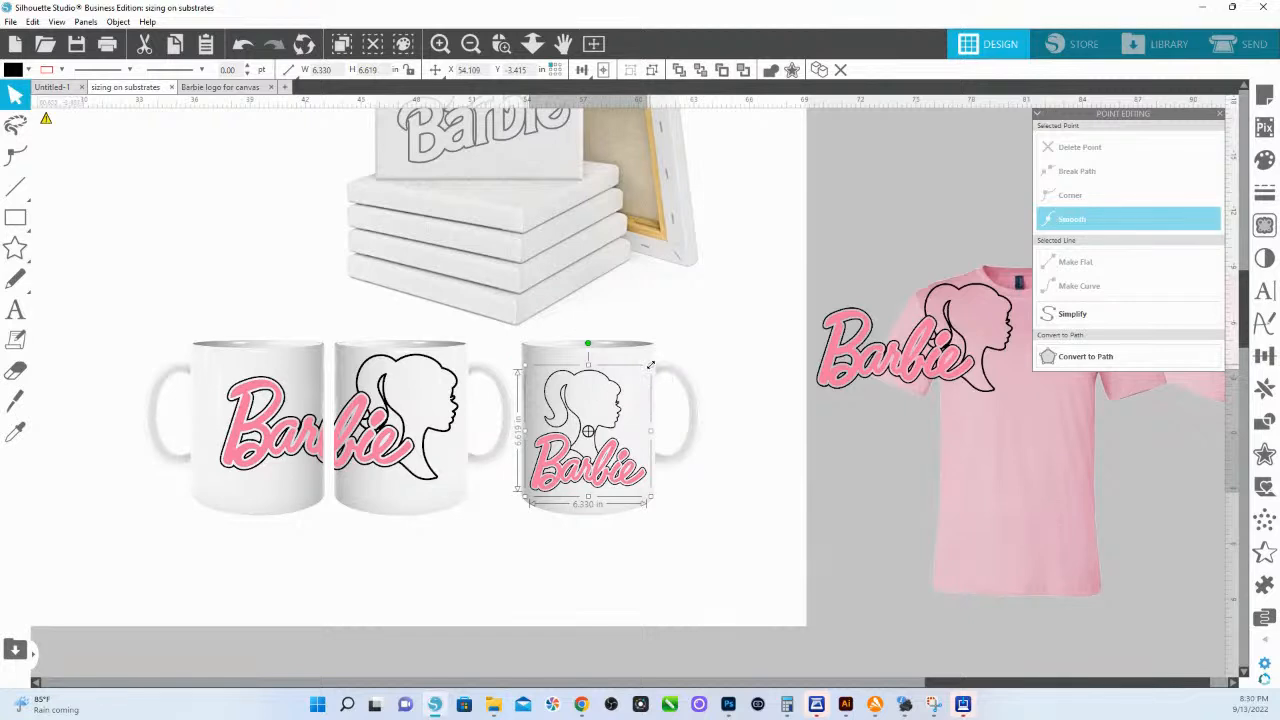
drag(650, 365, 660, 356)
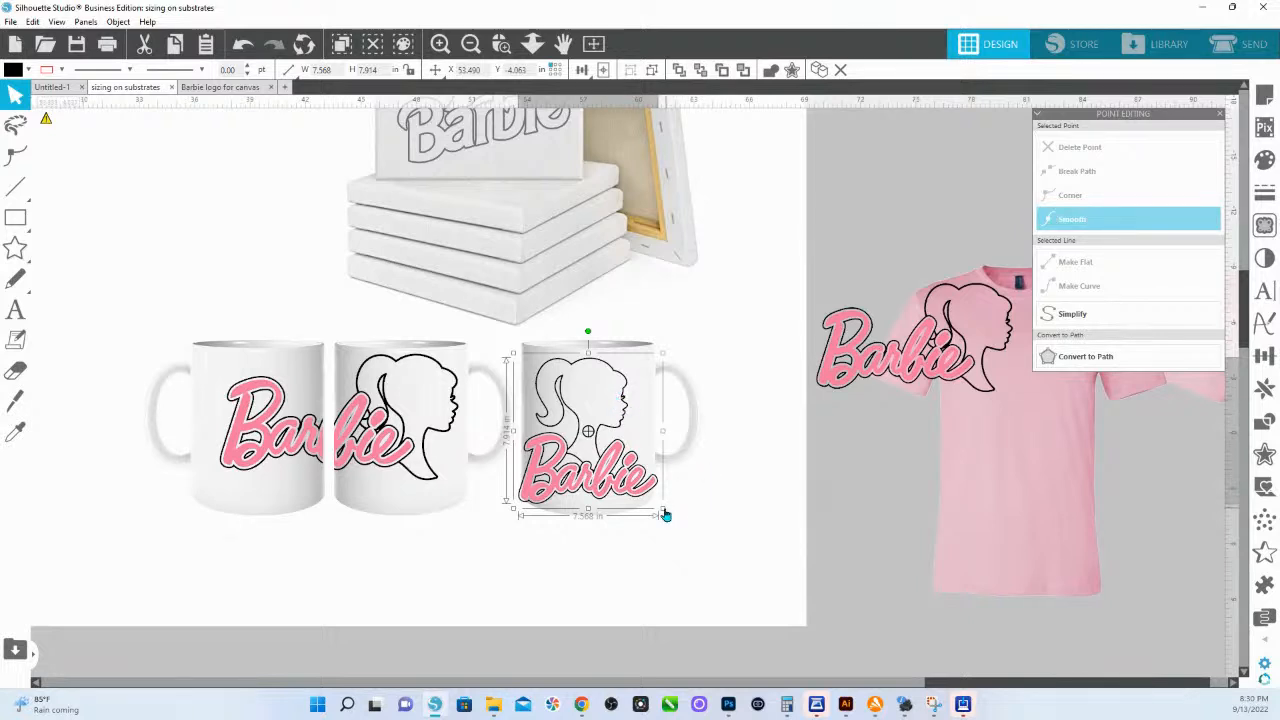
drag(661, 510, 644, 491)
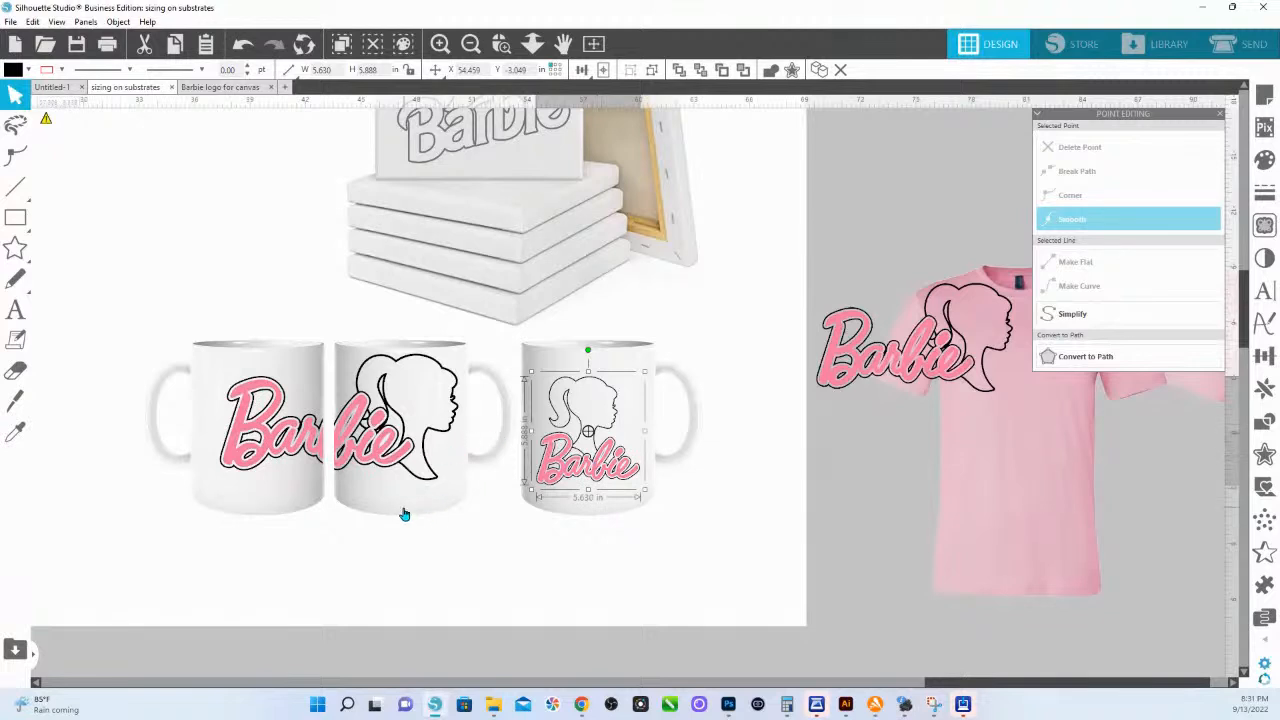
double_click(269, 497)
drag(269, 496, 269, 493)
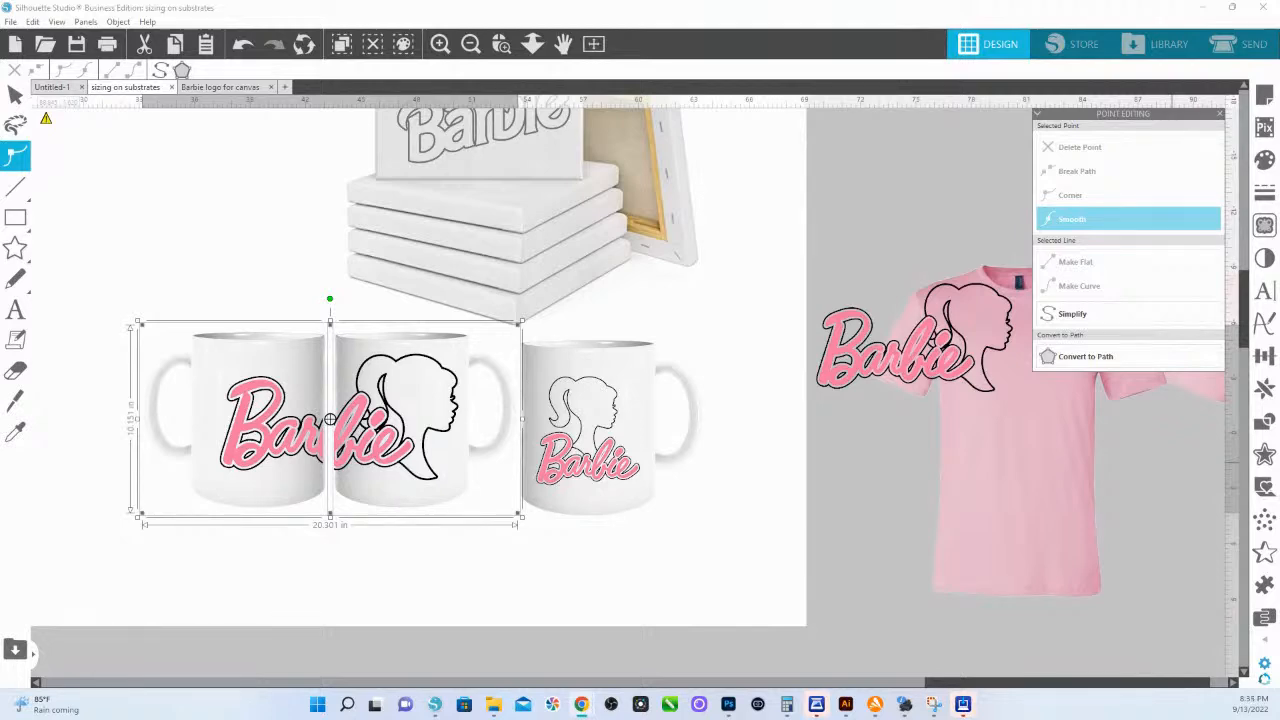
View the HS INK 365 6 Day Sublimation Seminar product page in Chrome and return to Silhouette Studio
key(alt+Tab)
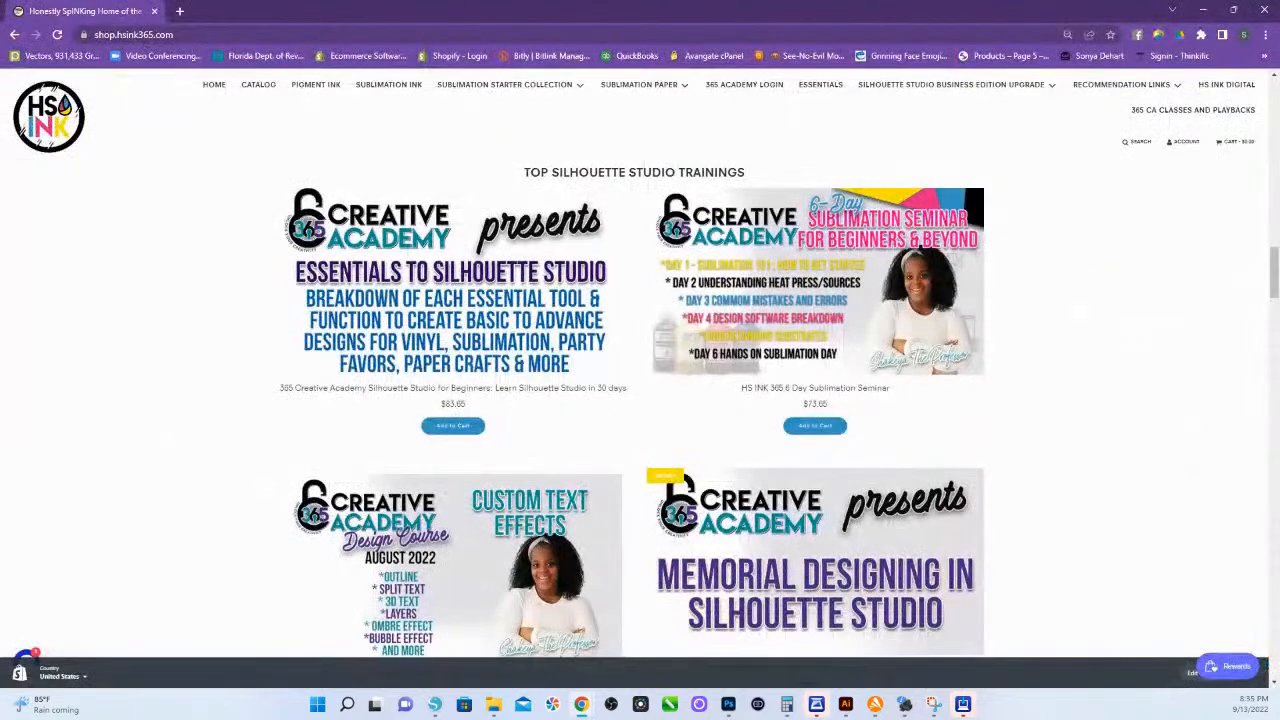
click(835, 290)
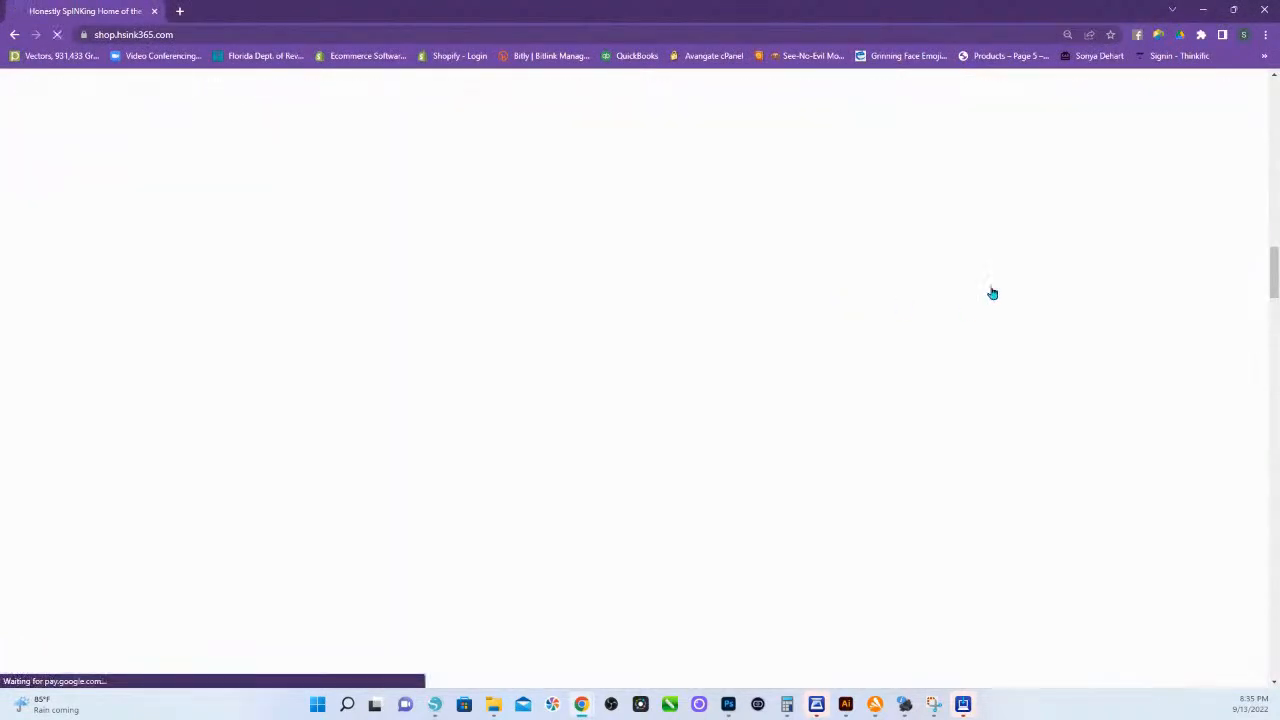
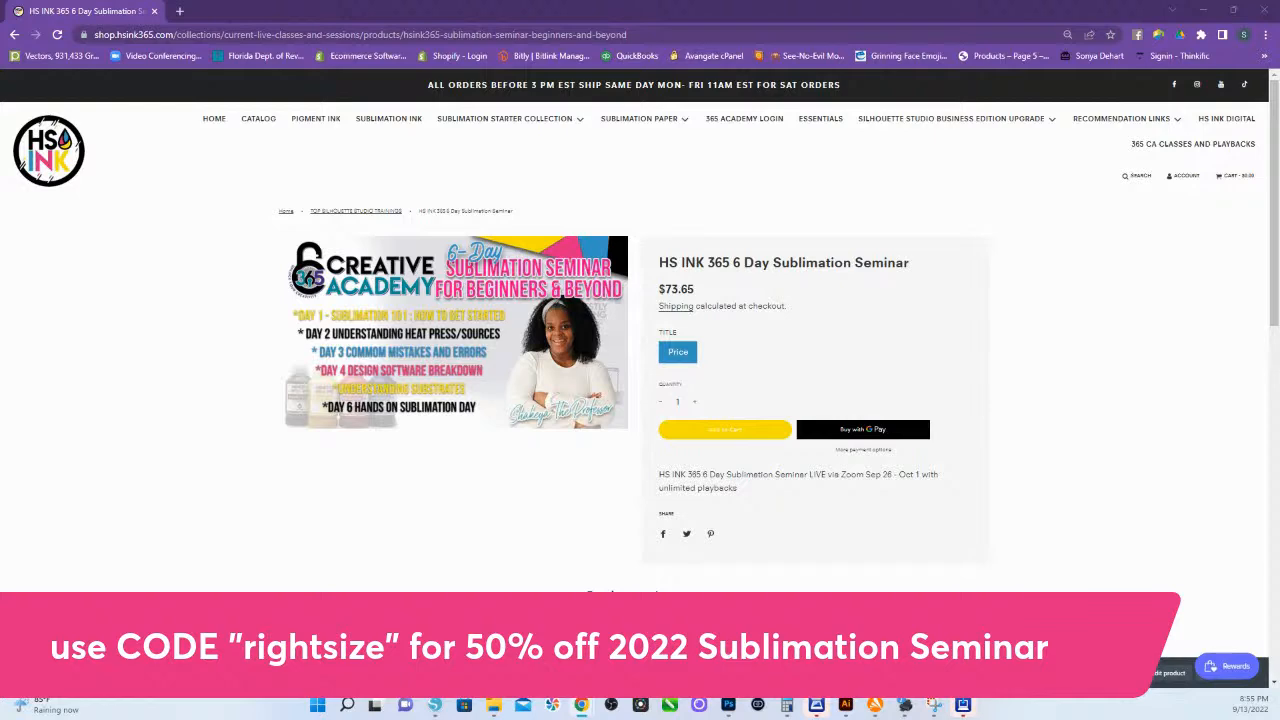
click(435, 706)
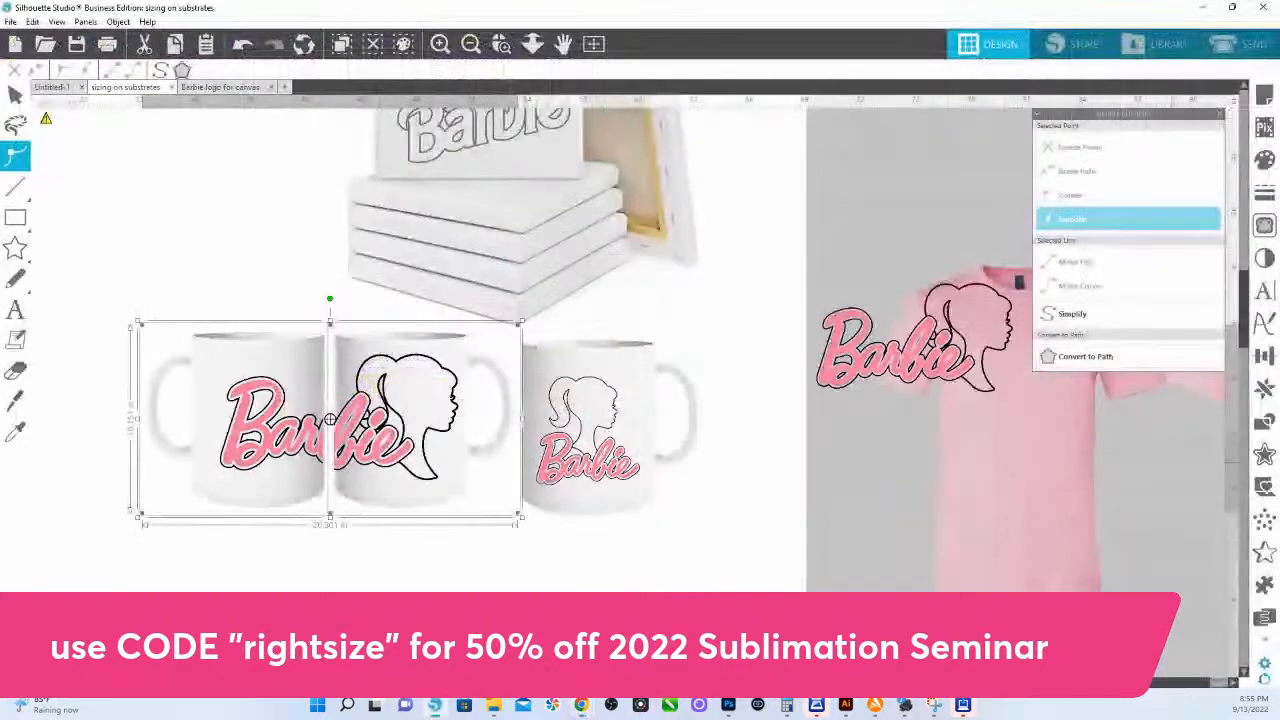